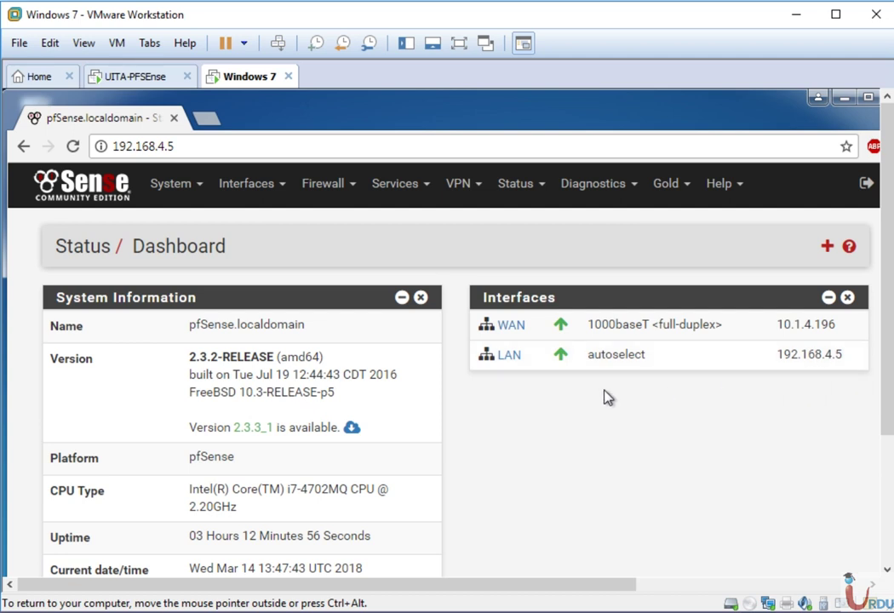
- Go to the LAN tab of the firewall rules
left_click(351, 192)
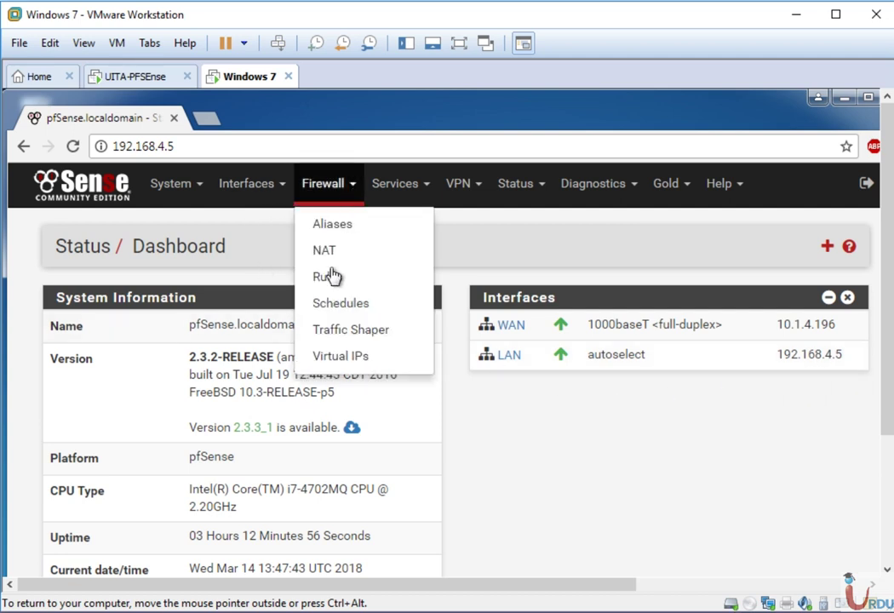
left_click(332, 284)
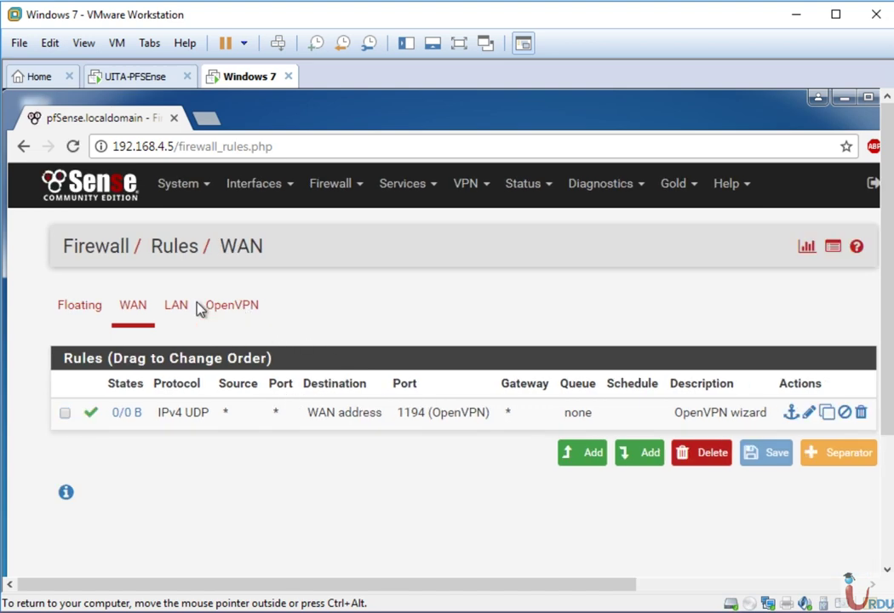
left_click(189, 308)
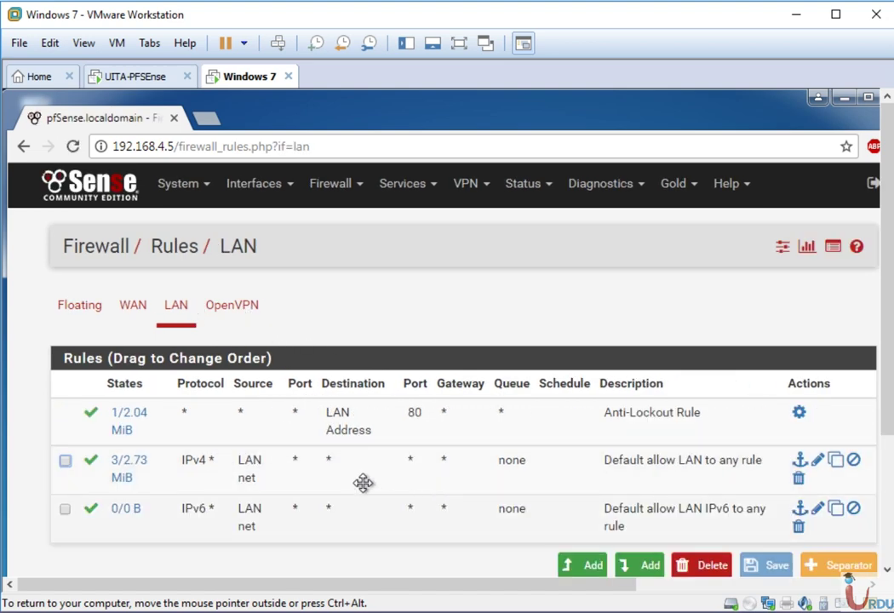
left_click_drag(889, 383, 886, 456)
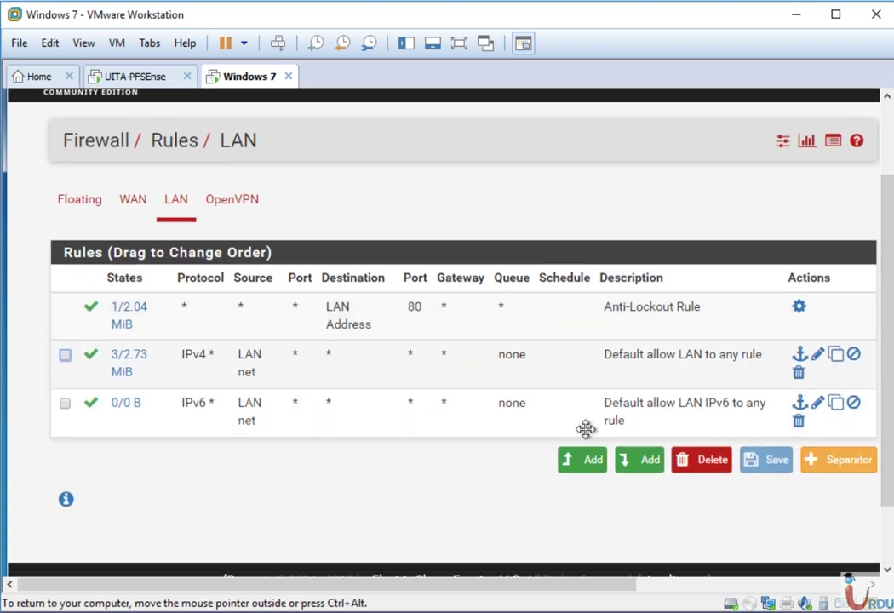
- Add an enabled Pass rule on LAN for IPv4 TCP and save it
left_click(590, 467)
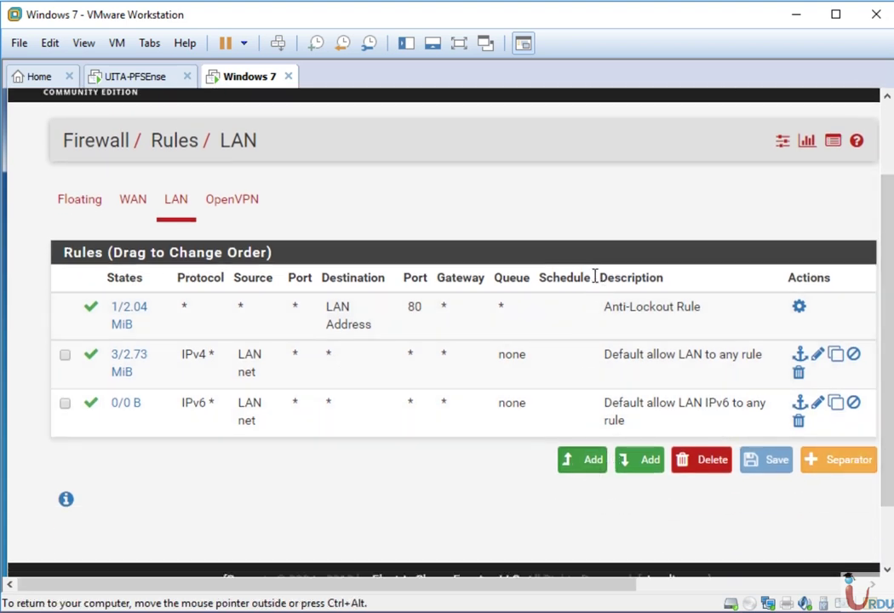
left_click(195, 323)
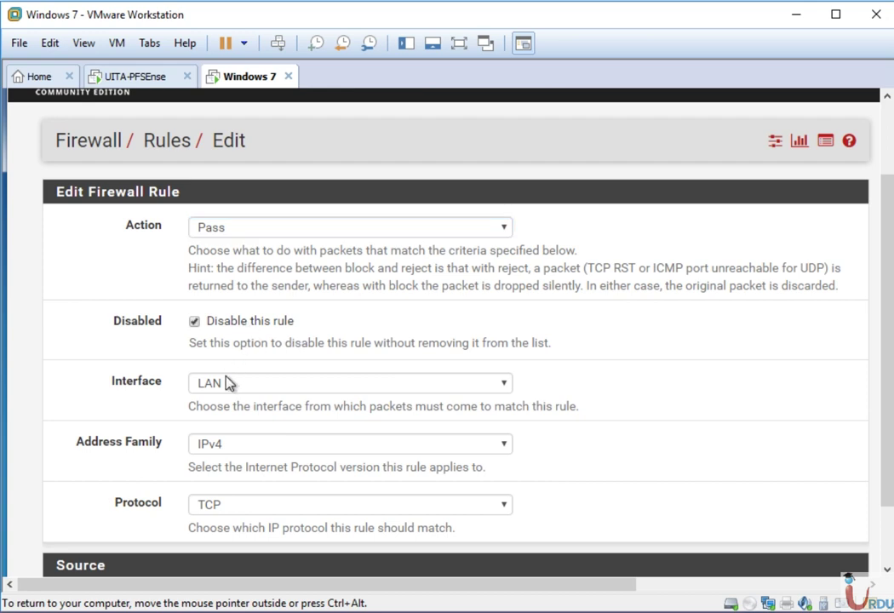
left_click(252, 392)
left_click(251, 392)
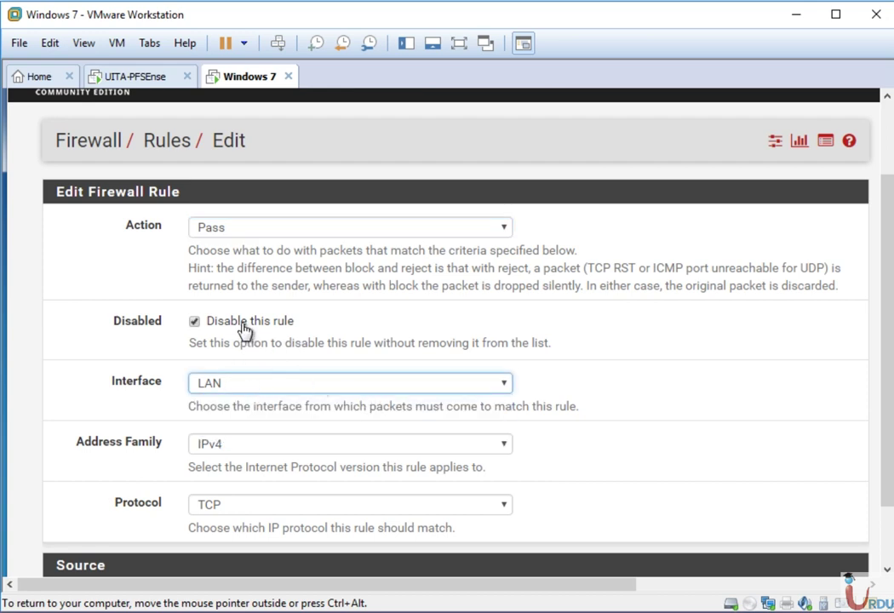
left_click(243, 325)
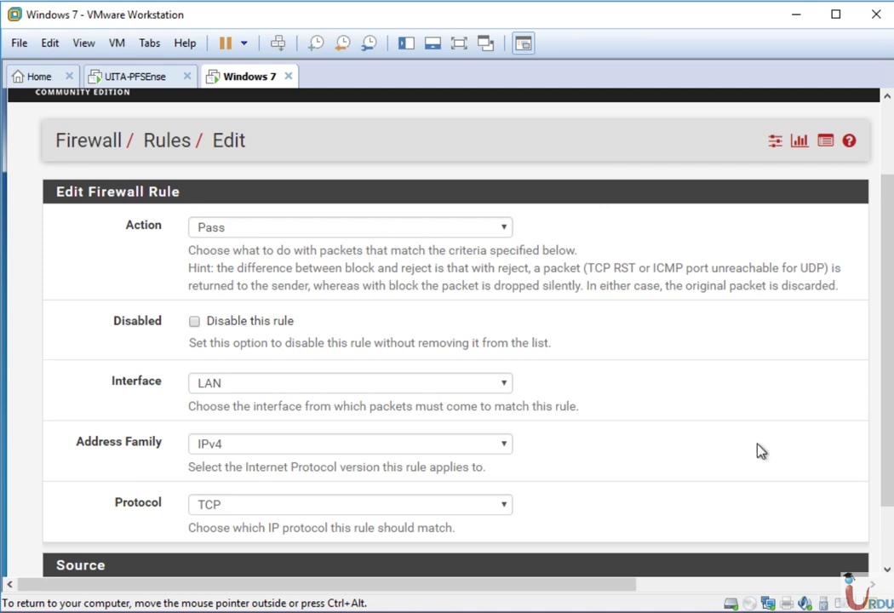
left_click_drag(884, 452, 888, 529)
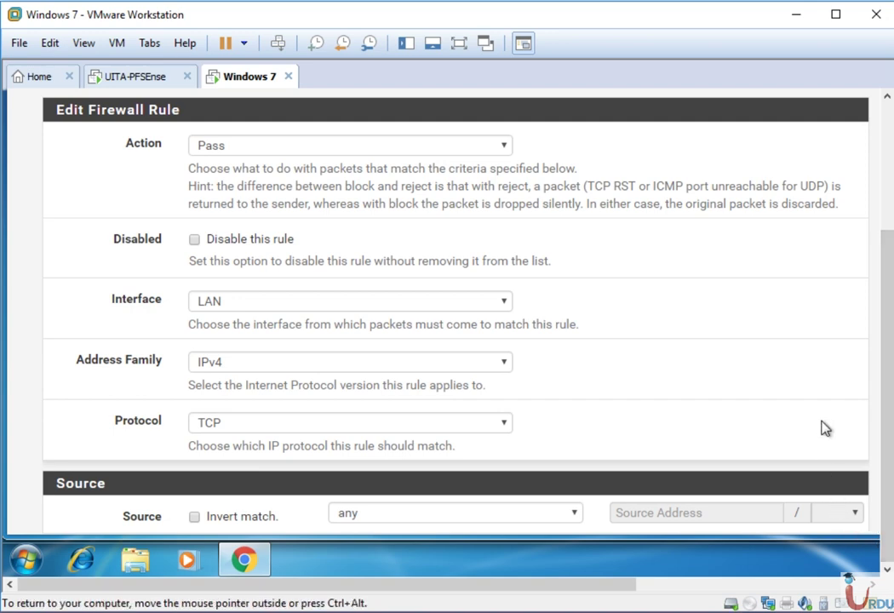
scroll(825, 429, "down", 6)
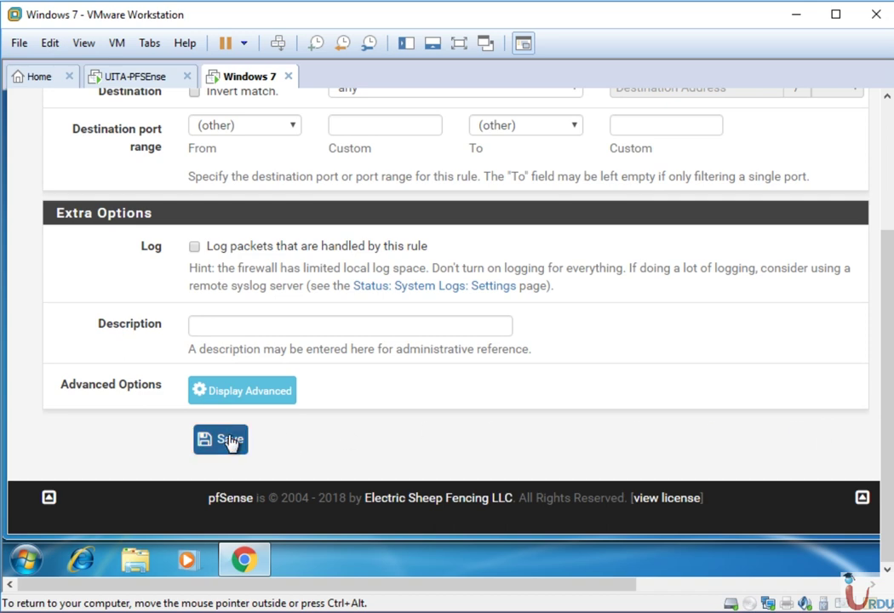
left_click(260, 428)
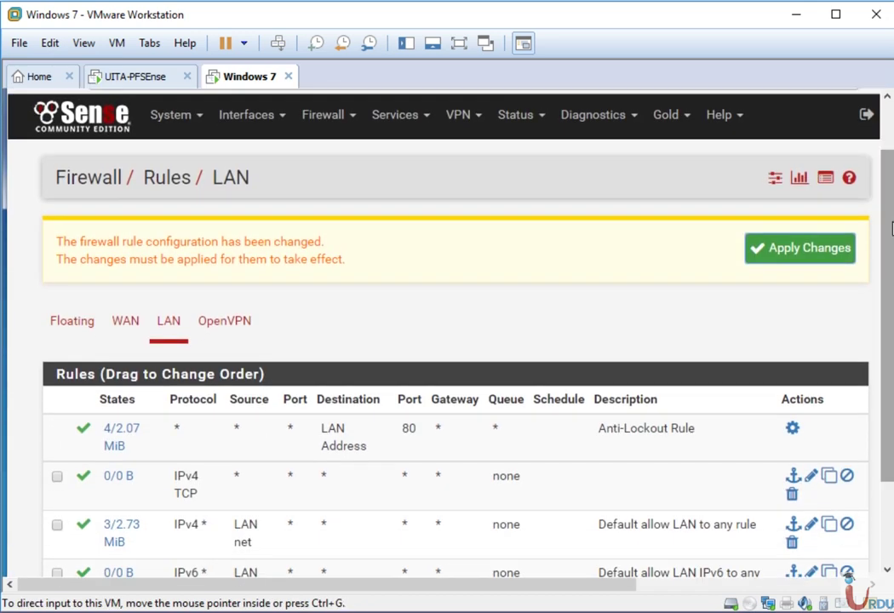
- Apply the pending LAN firewall rule changes
left_click(830, 248)
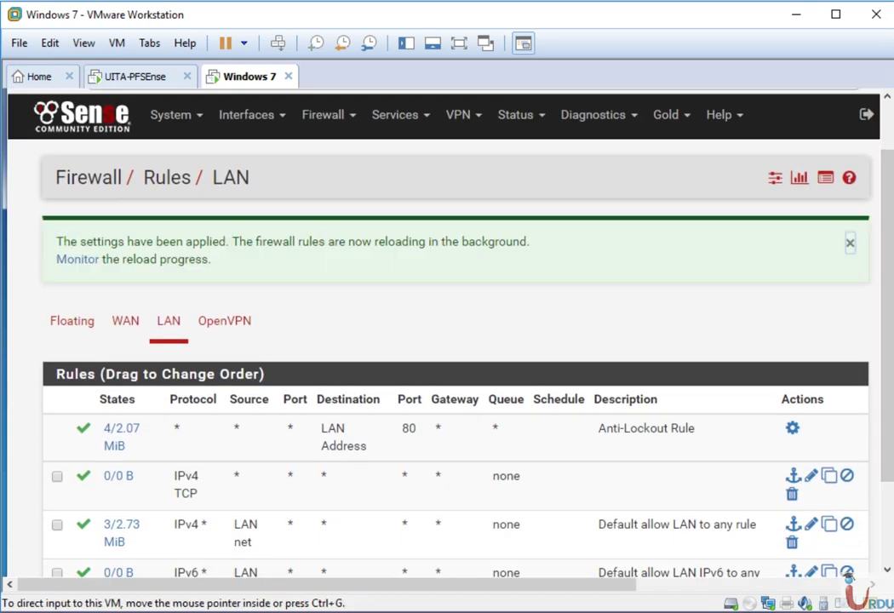
scroll(888, 339, "down", 1)
scroll(888, 339, "down", 2)
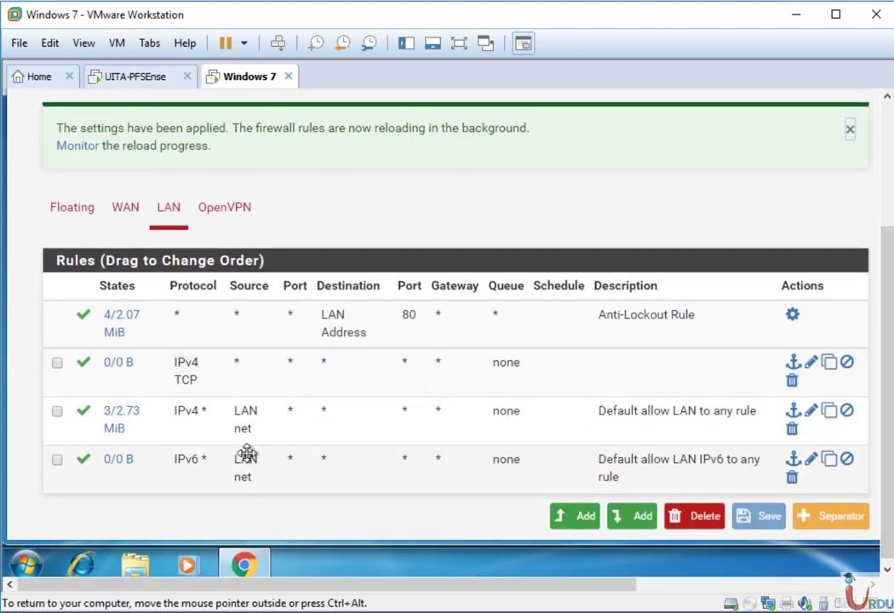
- Move the IPv6 allow rule just below Anti-Lockout, staying on the page, and save the order
left_click_drag(224, 474, 230, 273)
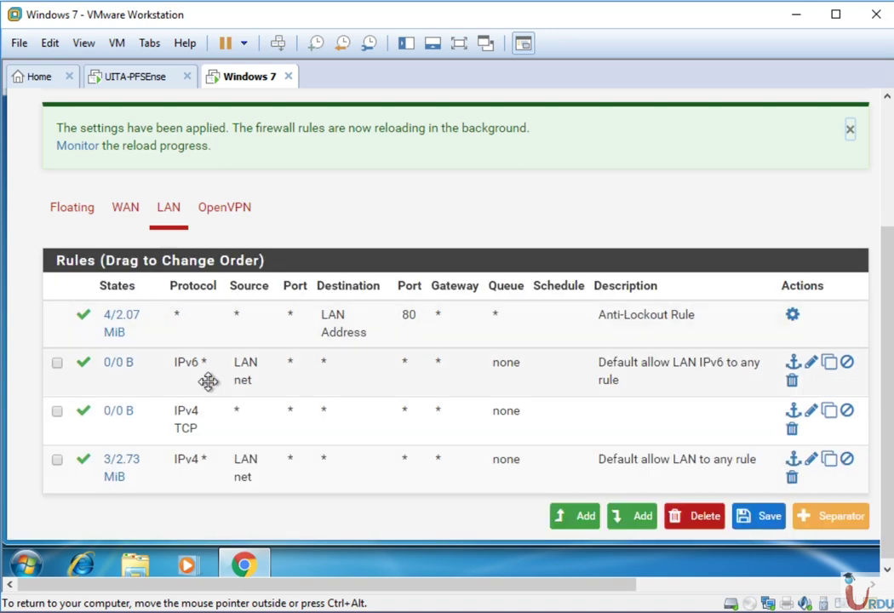
left_click(186, 375)
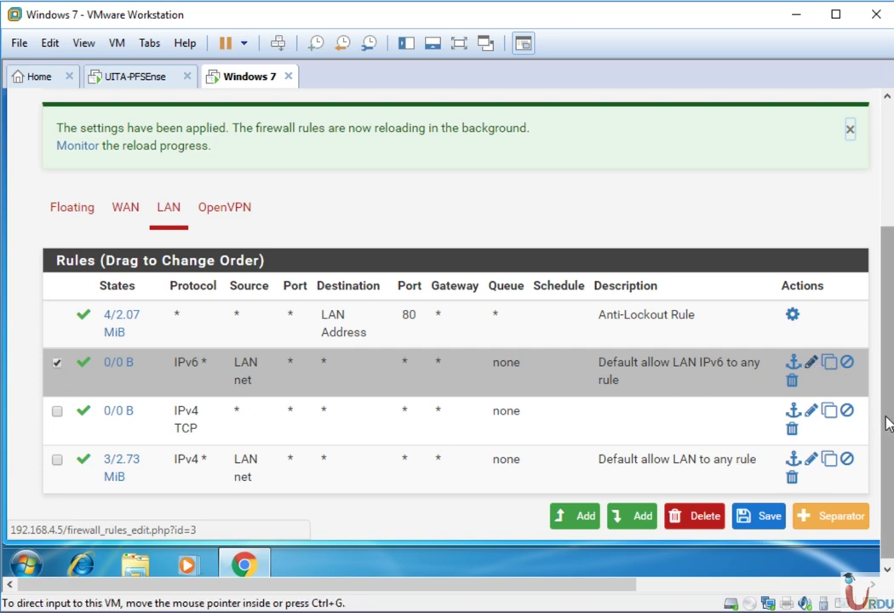
left_click_drag(886, 405, 880, 234)
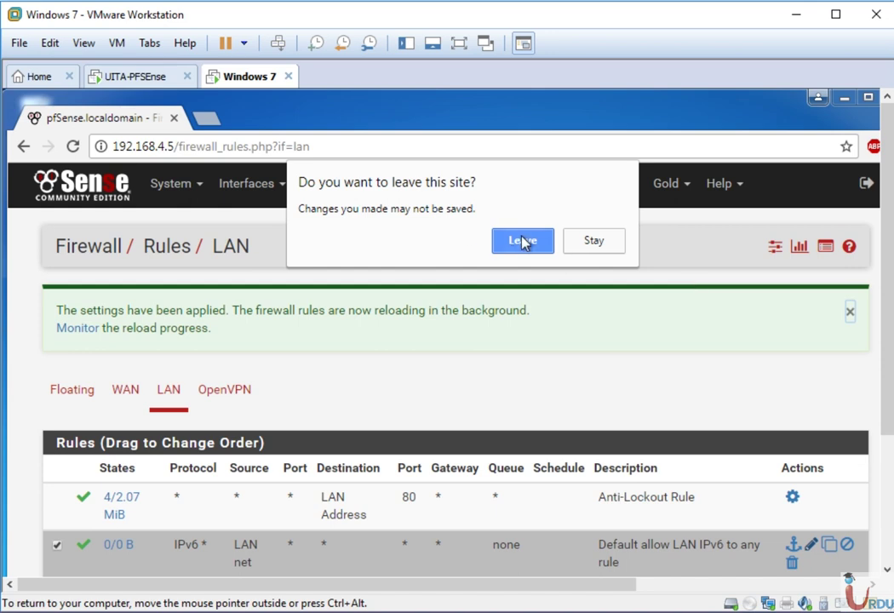
left_click(594, 246)
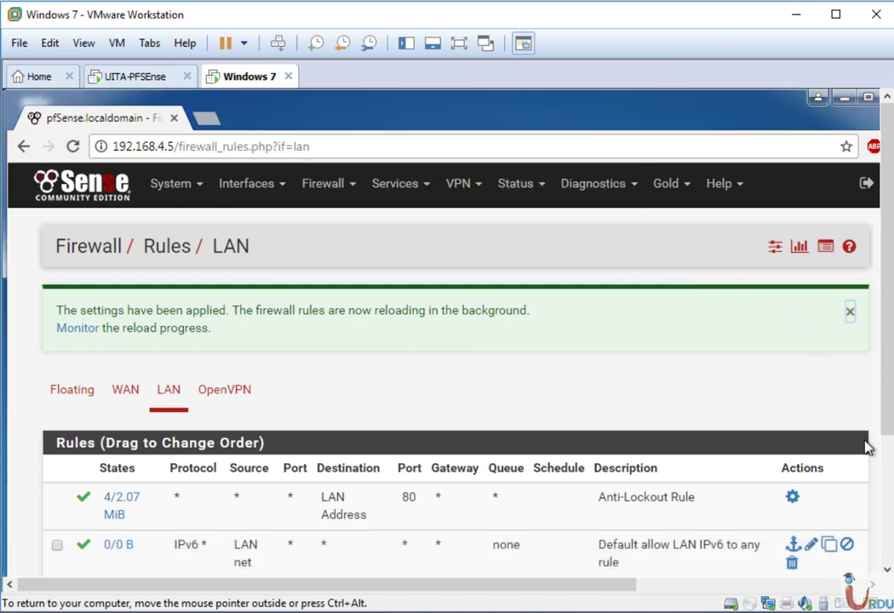
scroll(867, 449, "down", 3)
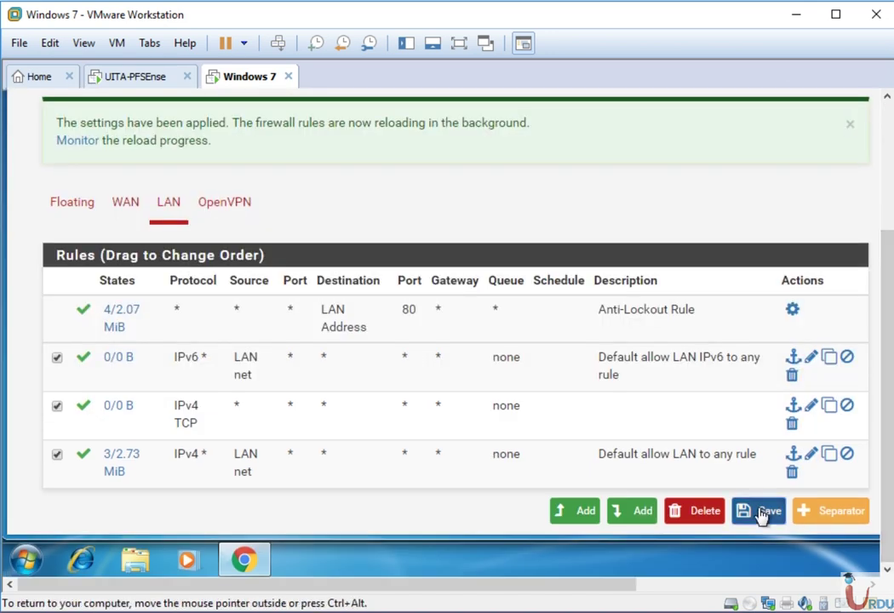
left_click(762, 516)
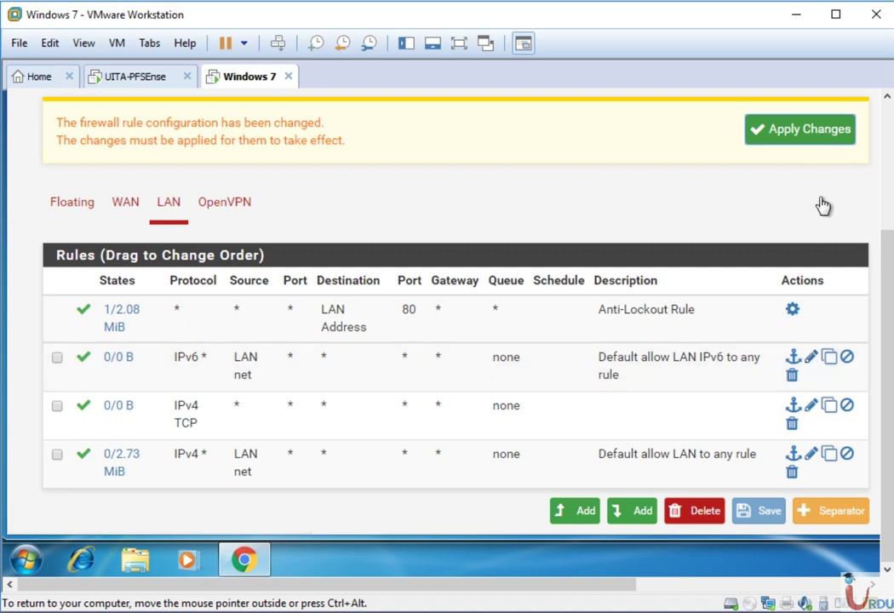
- Apply the new order, then disable the Default allow LAN IPv6 rule and apply it
left_click(801, 128)
left_click(811, 357)
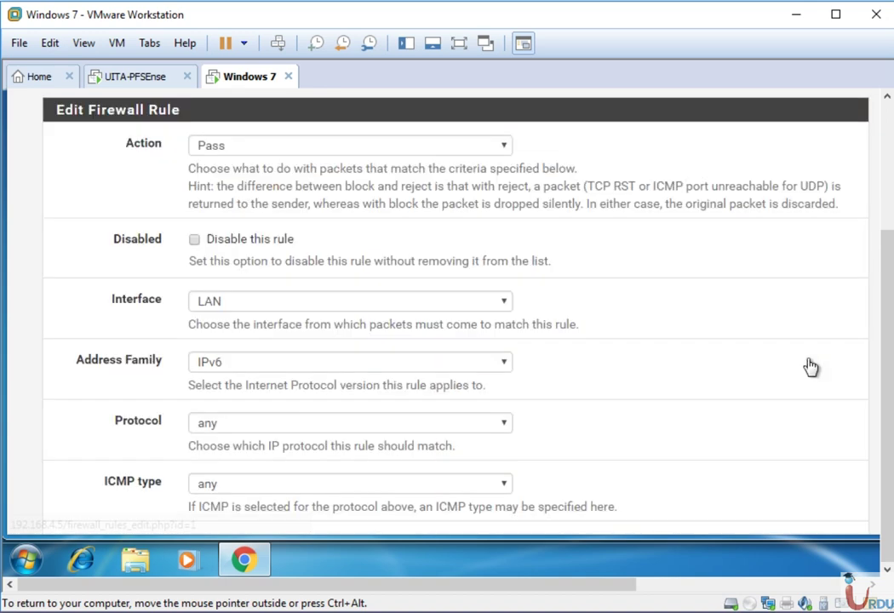
left_click(230, 241)
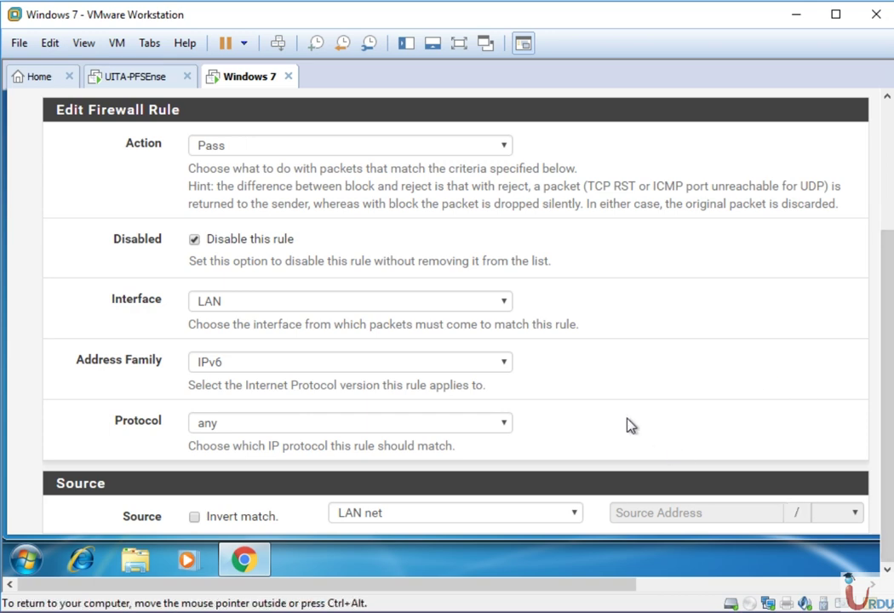
scroll(631, 426, "down", 5)
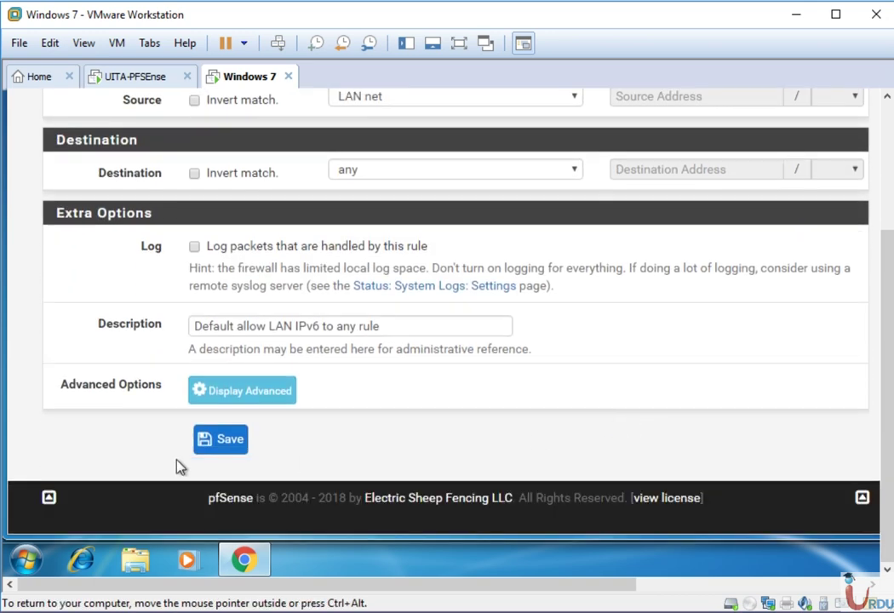
left_click(218, 447)
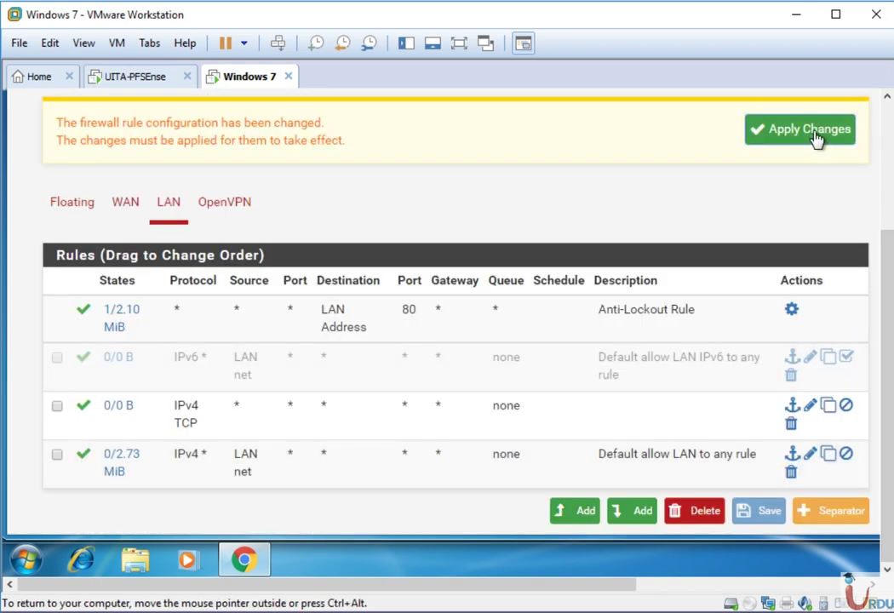
left_click(815, 138)
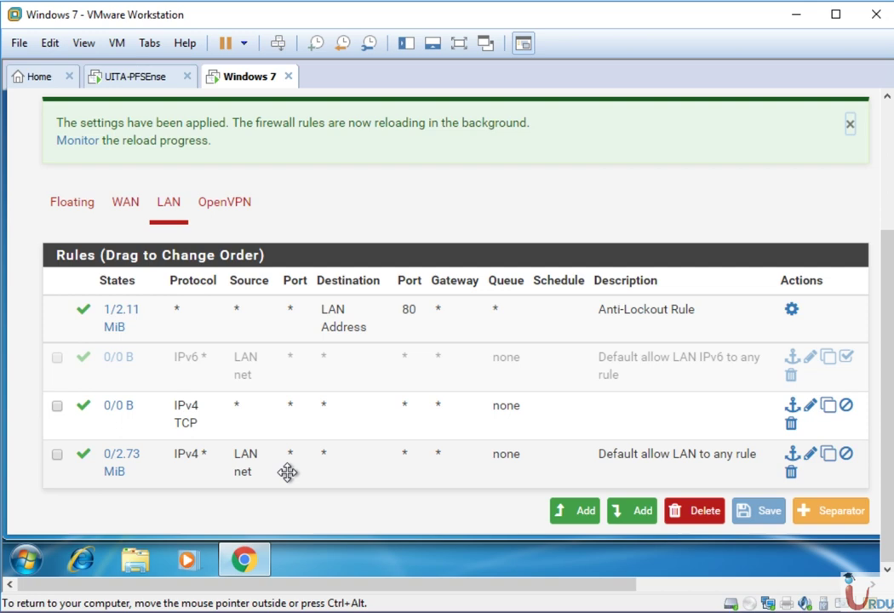
- Copy the disabled IPv6 allow rule, enable it, save and apply the change
left_click(889, 202)
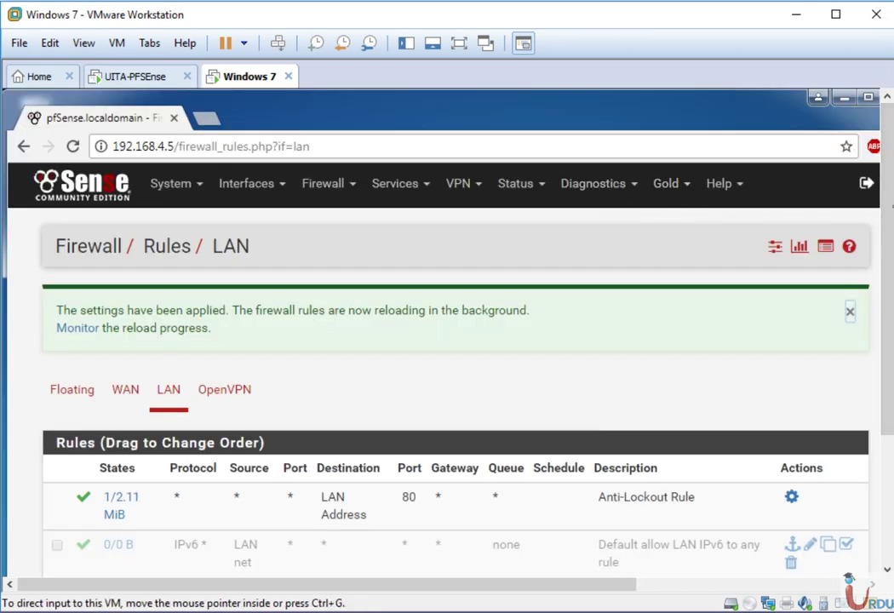
left_click_drag(885, 232, 890, 336)
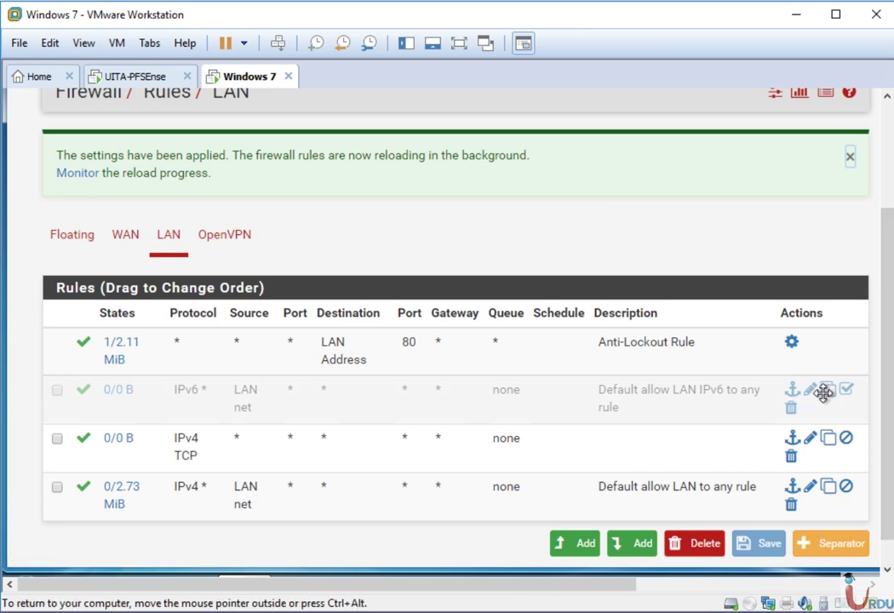
scroll(890, 385, "up", 3)
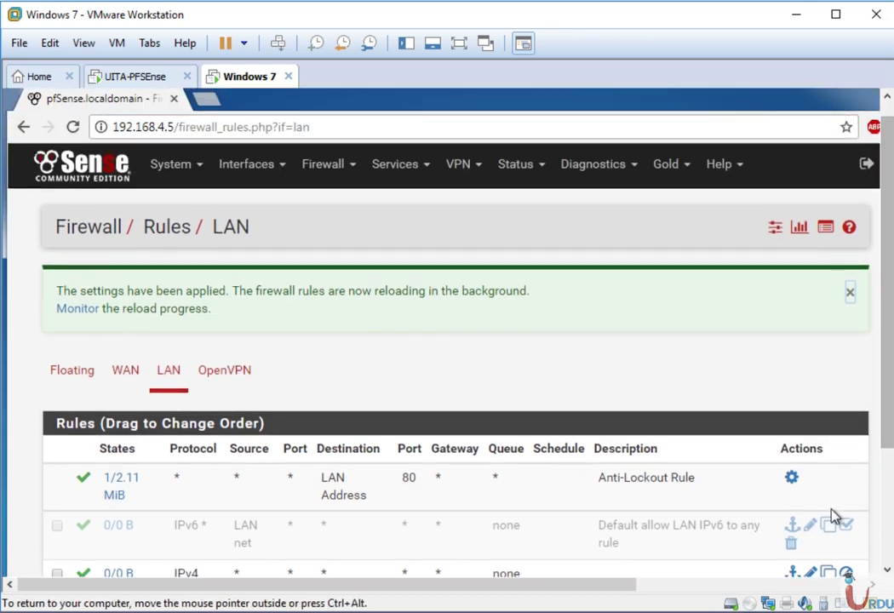
scroll(885, 538, "down", 3)
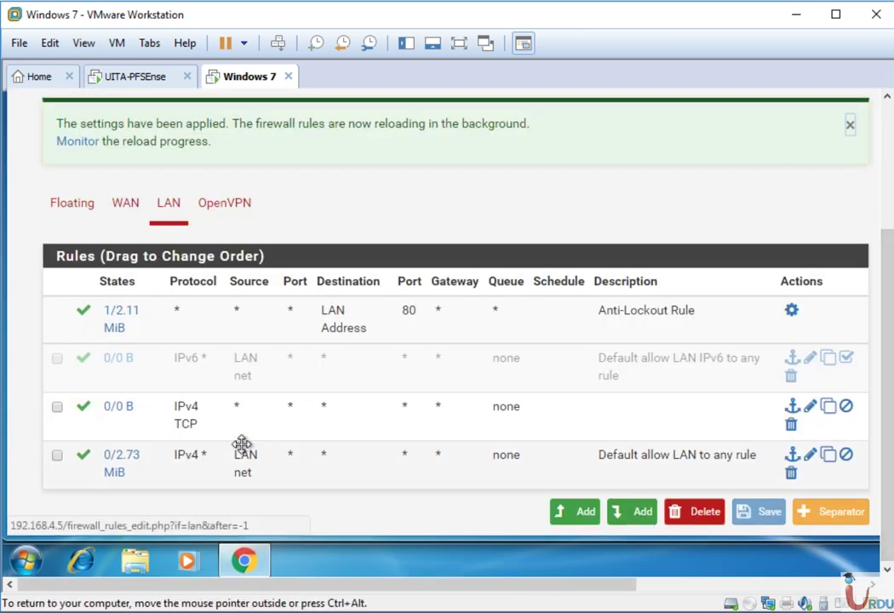
left_click(57, 359)
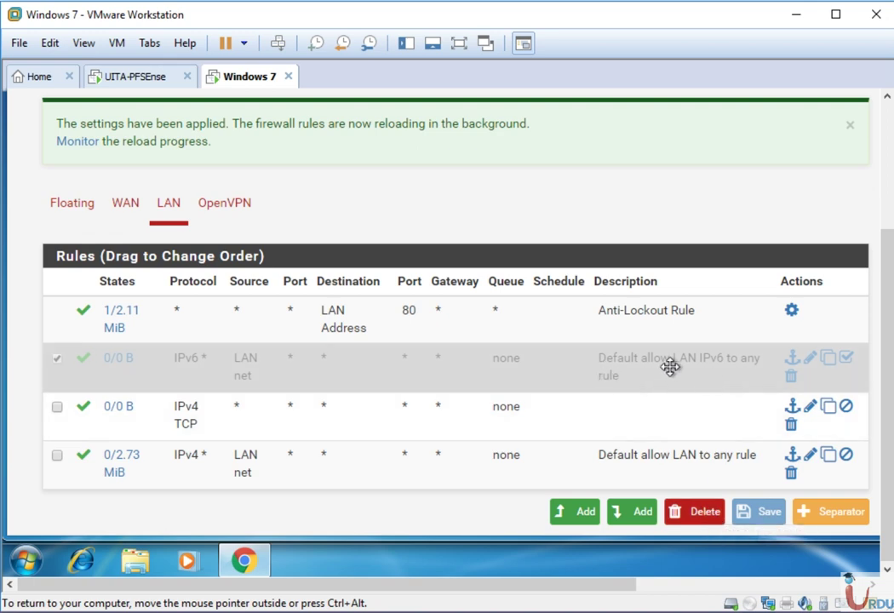
left_click(823, 358)
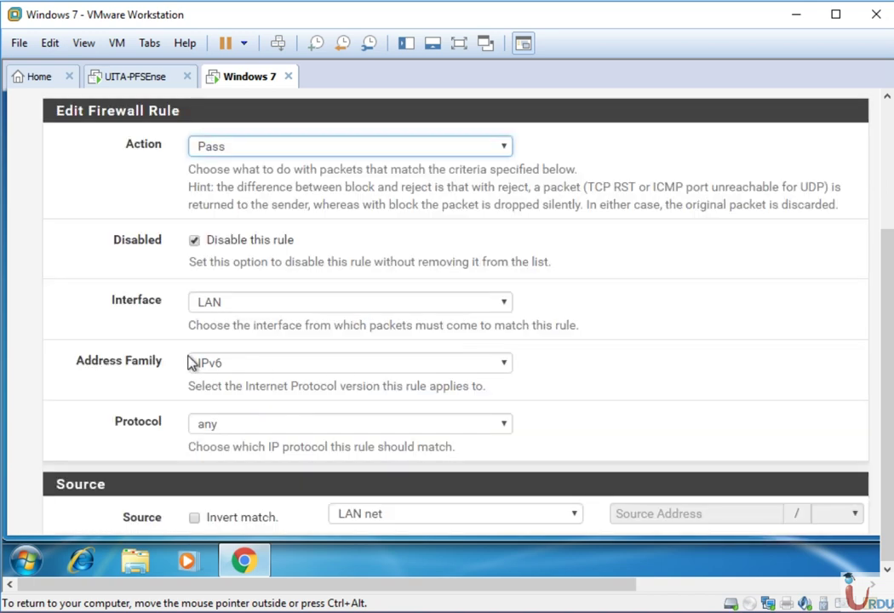
left_click(249, 248)
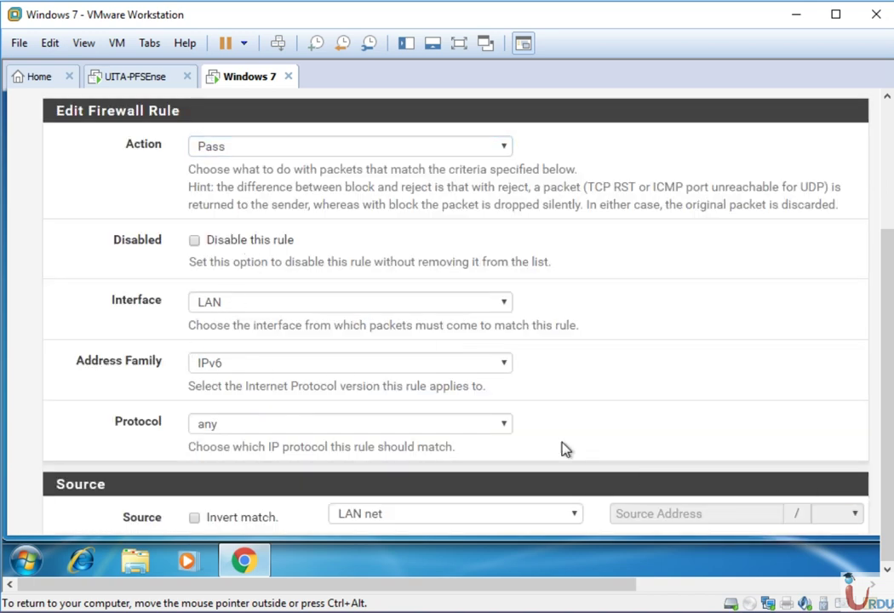
scroll(566, 449, "down", 6)
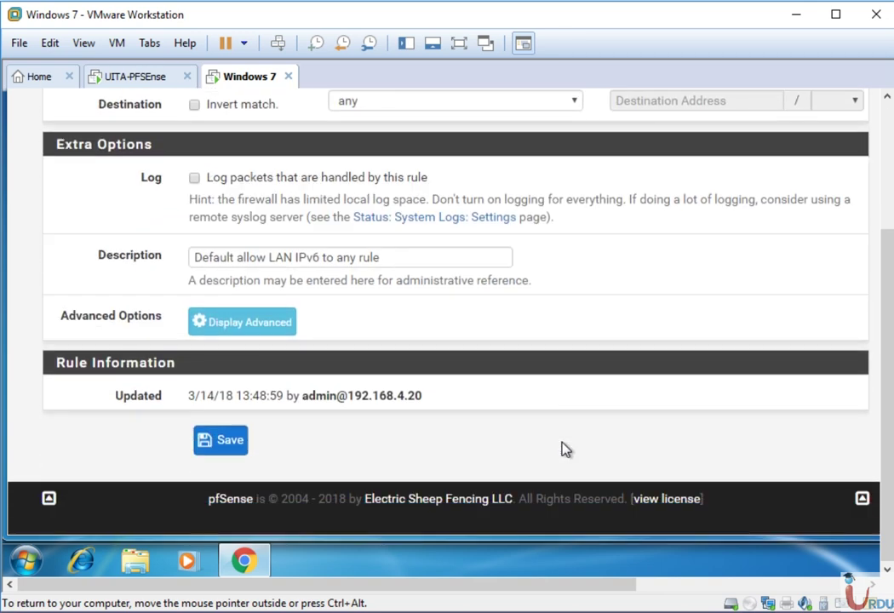
left_click(225, 444)
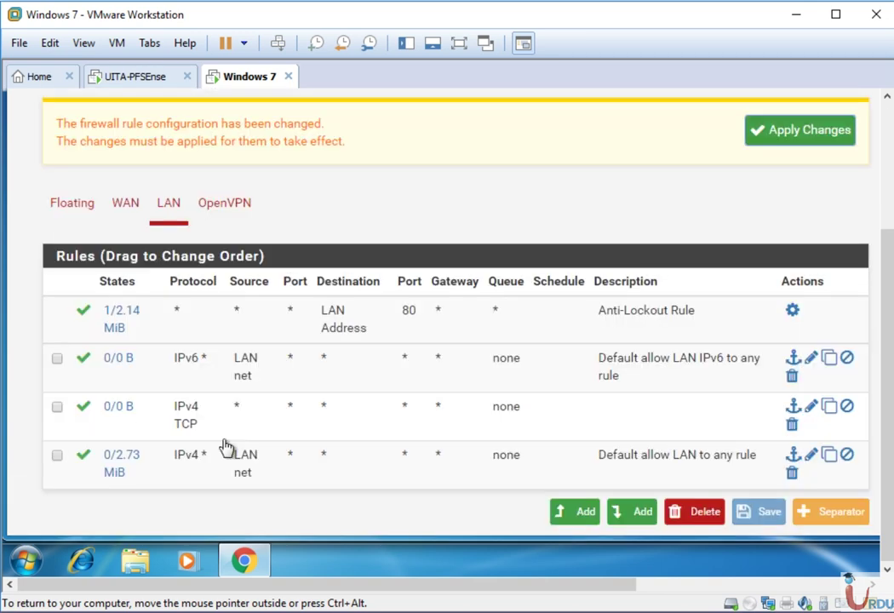
left_click(800, 130)
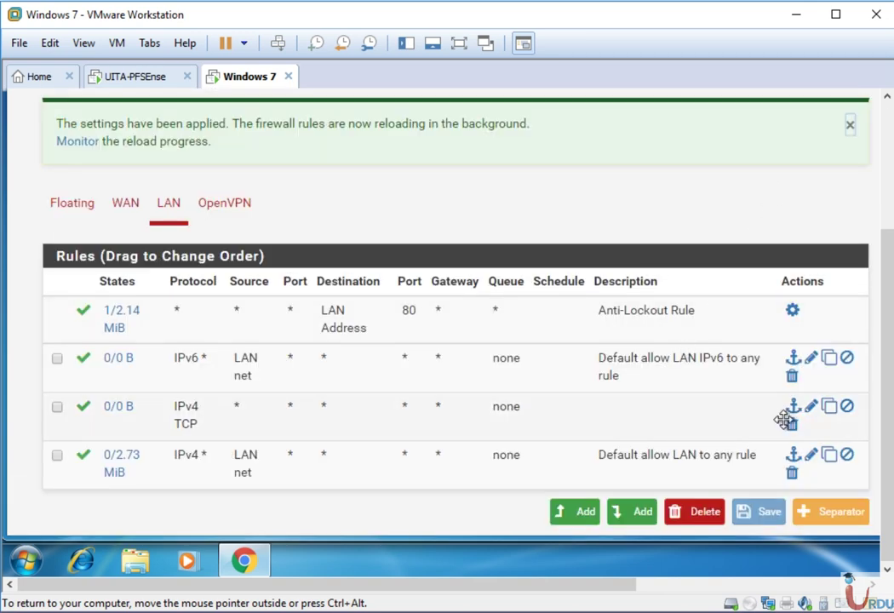
- Drag the IPv6 rule to the bottom and confirm deleting the IPv4 TCP rule, staying on the page
left_click_drag(573, 376, 545, 453)
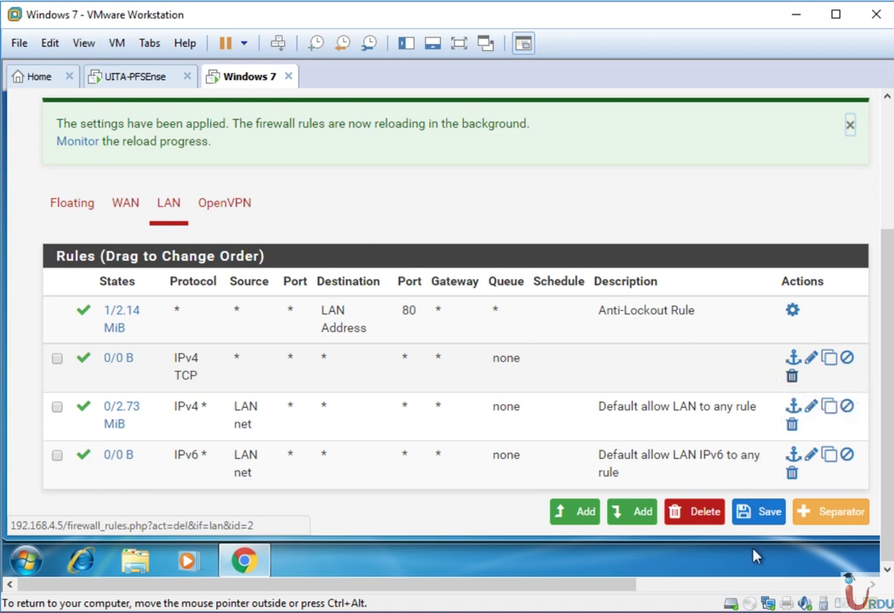
left_click(792, 375)
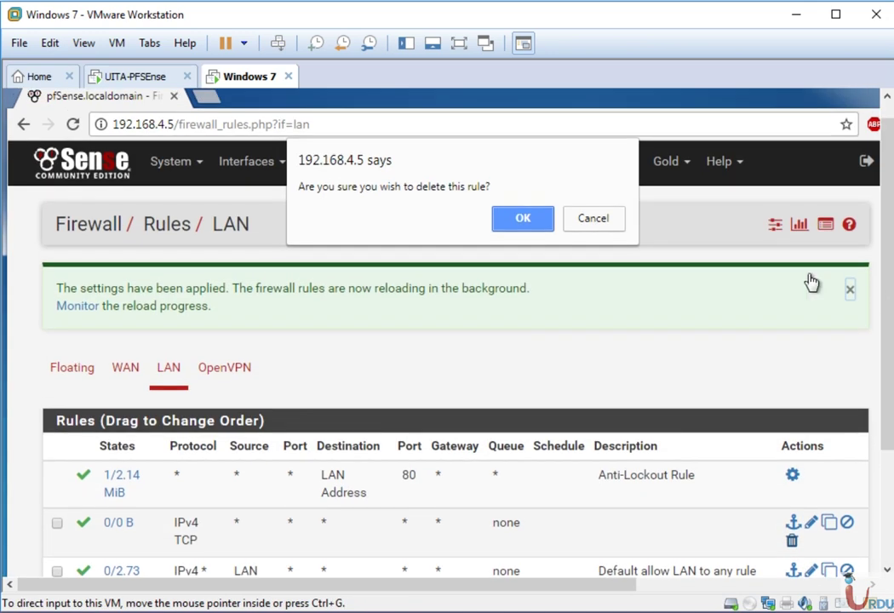
left_click(524, 225)
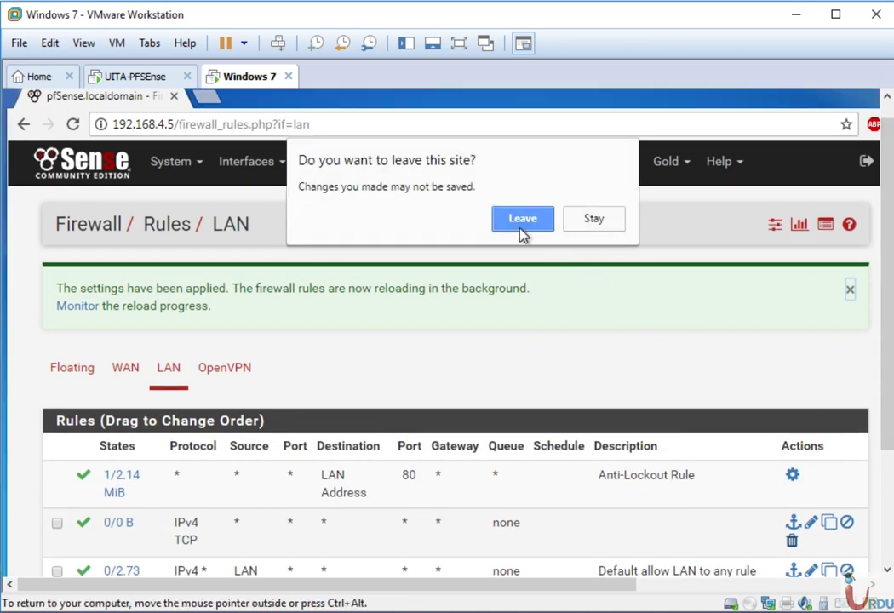
left_click(576, 223)
- Save the rule order with the IPv6 rule last and apply it
left_click(884, 535)
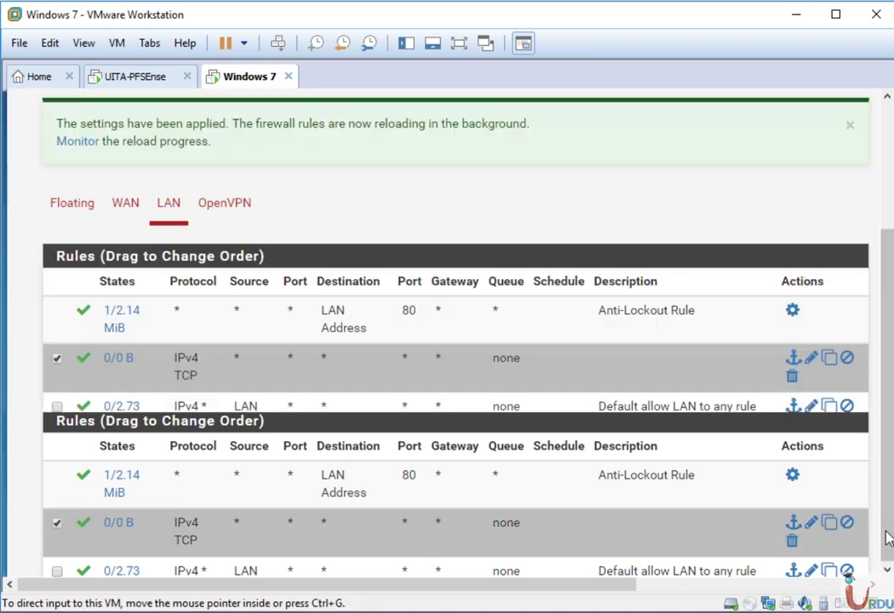
left_click(754, 509)
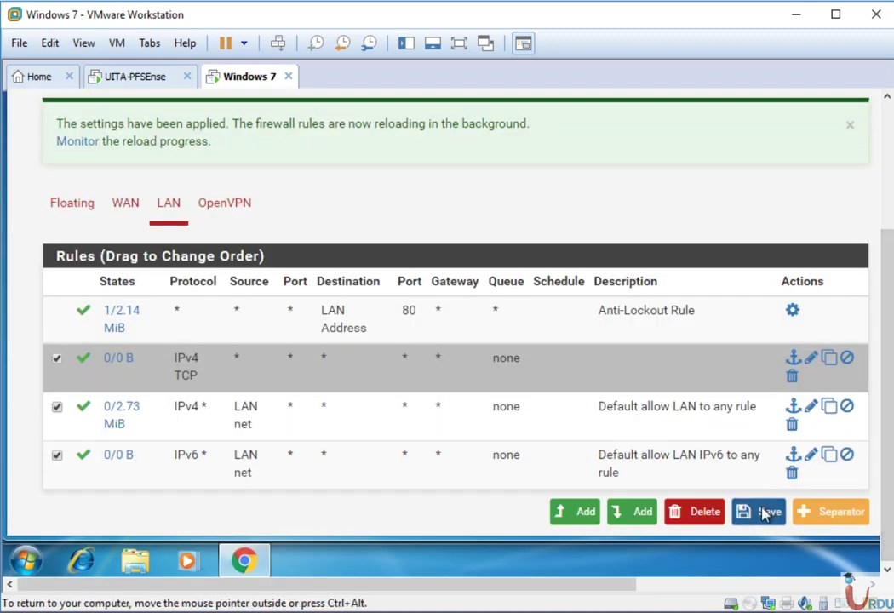
left_click(788, 142)
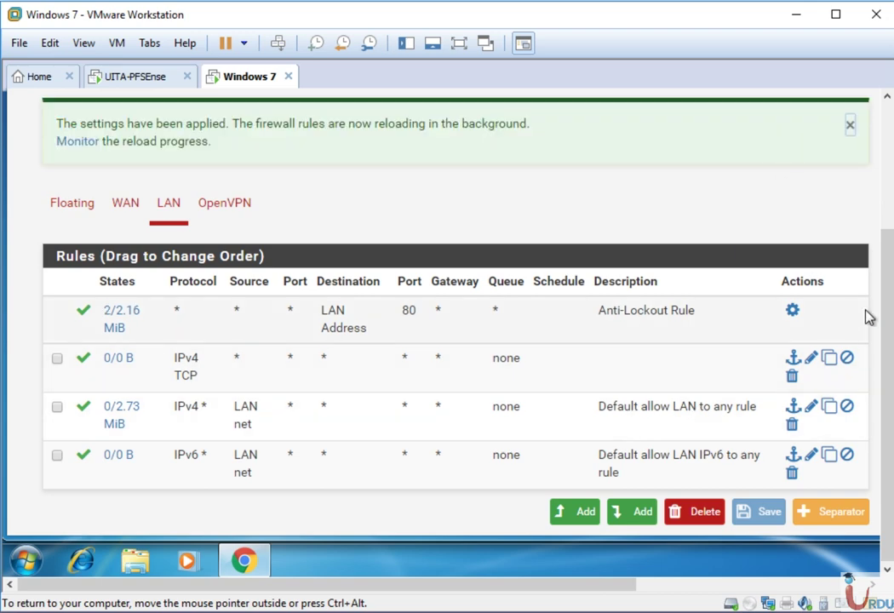
scroll(880, 339, "up", 3)
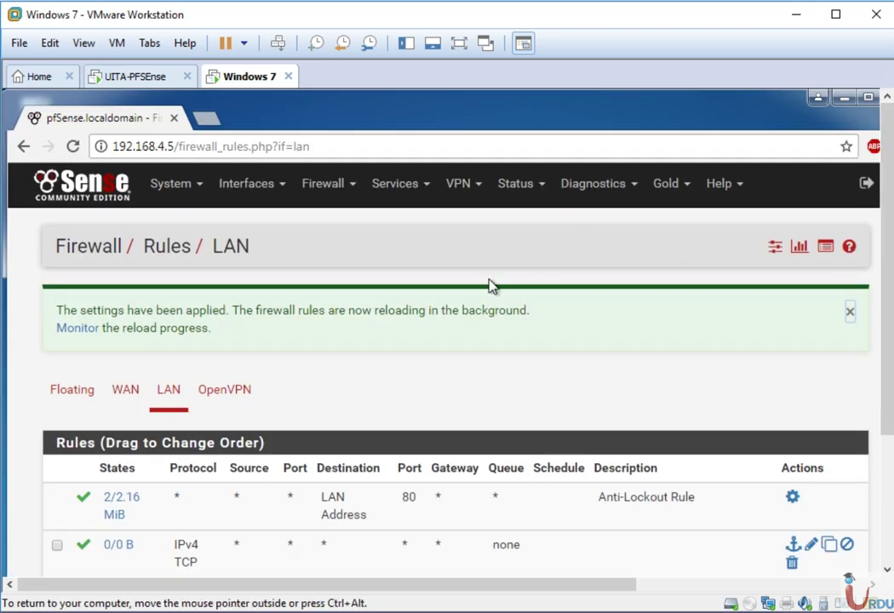
- Confirm the IPv4 TCP rule deletion, apply it, and return to the Status Dashboard
scroll(885, 494, "down", 3)
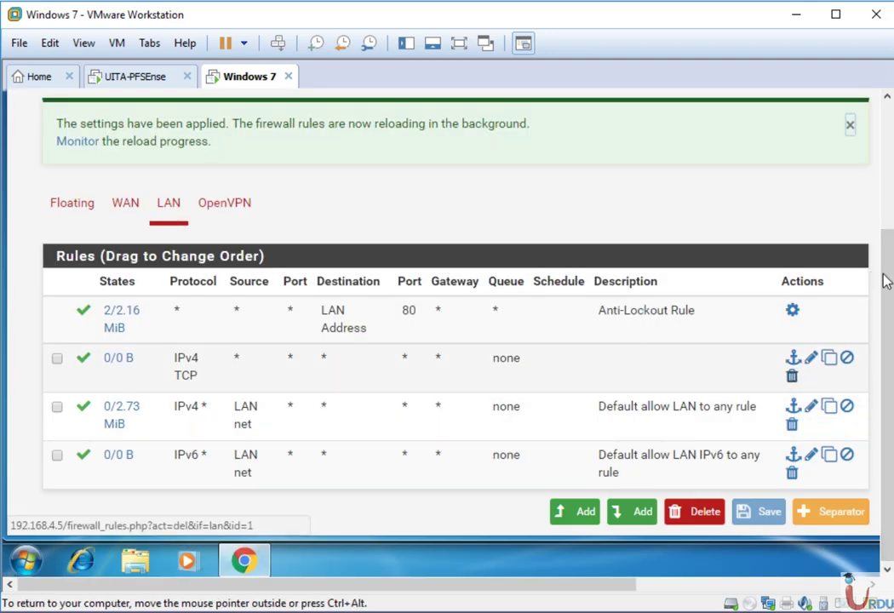
scroll(884, 279, "up", 3)
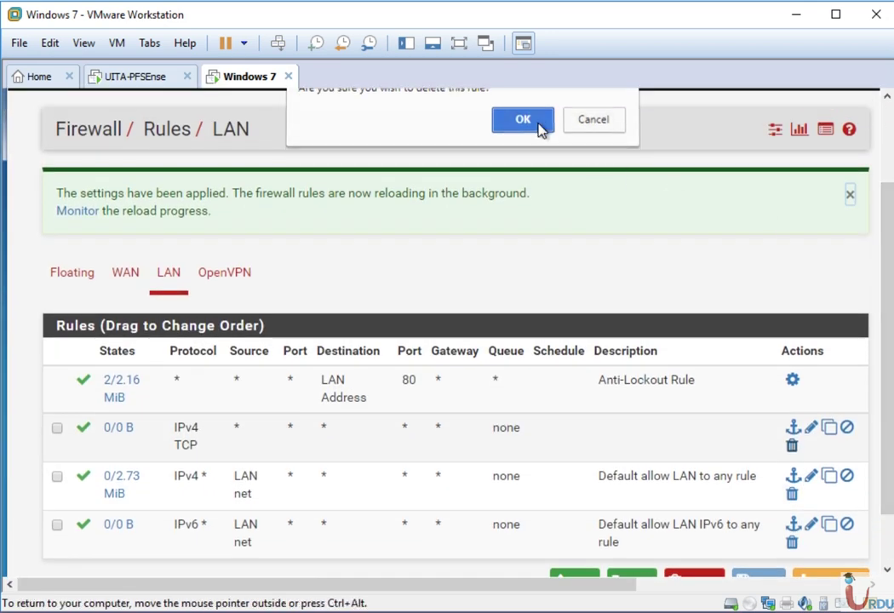
left_click(543, 128)
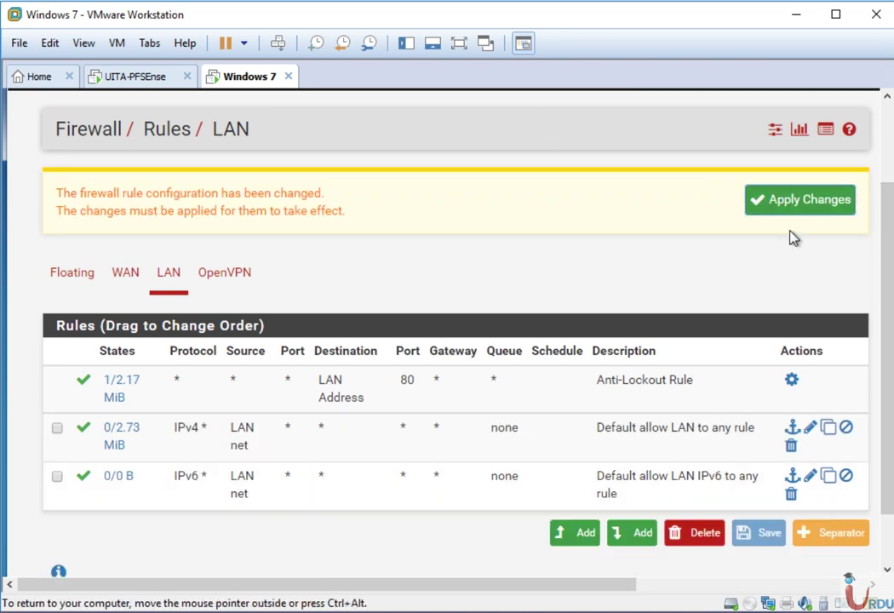
left_click(809, 204)
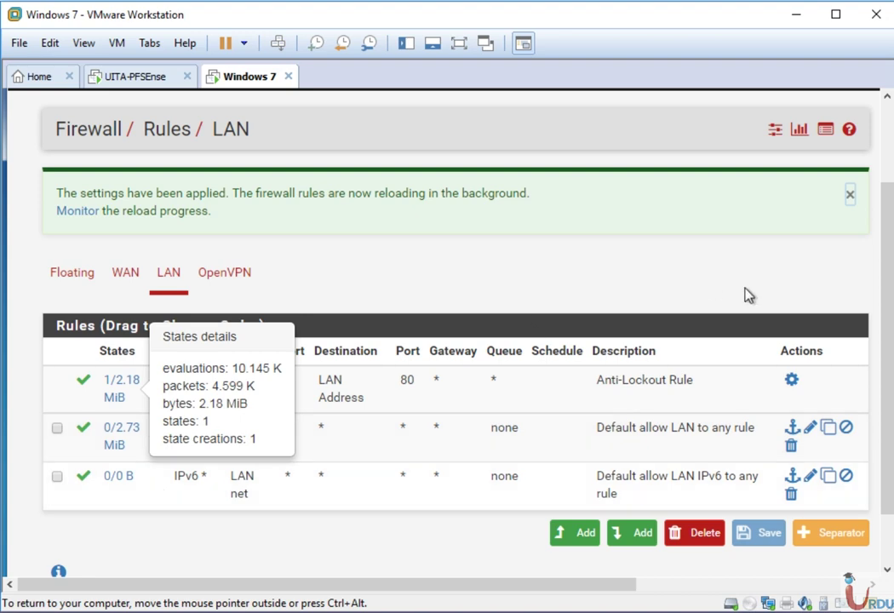
scroll(746, 295, "up", 2)
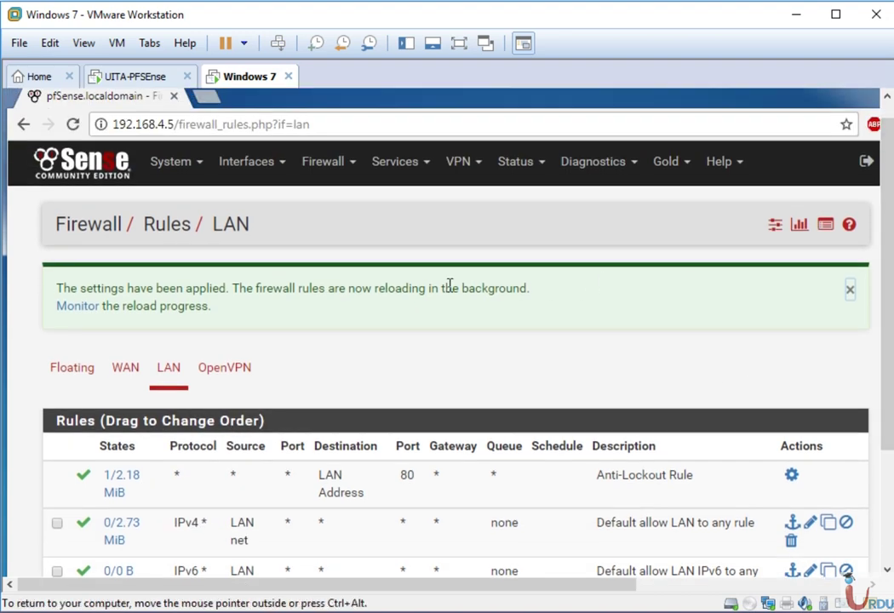
left_click(100, 170)
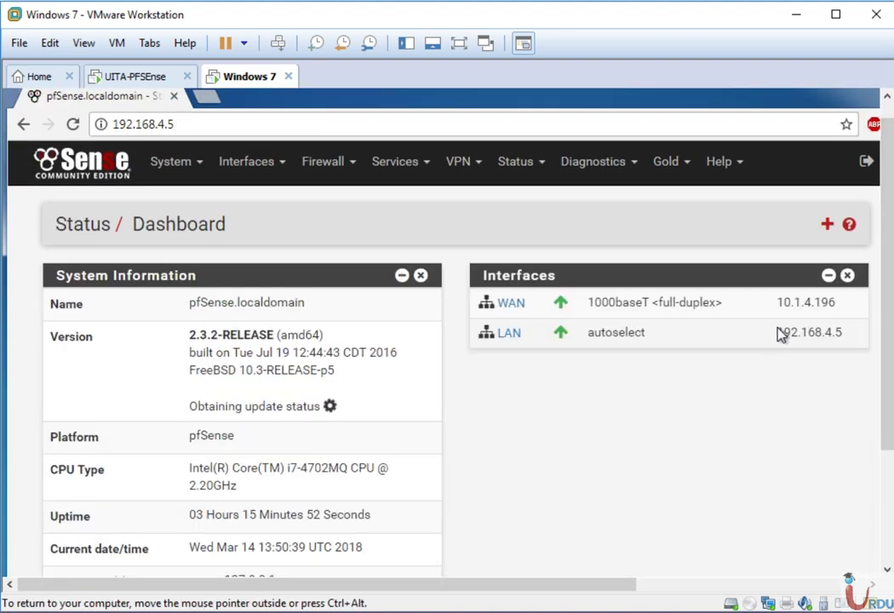
- Open Diagnostics > Backup & Restore and keep the backup area set to All
left_click(586, 170)
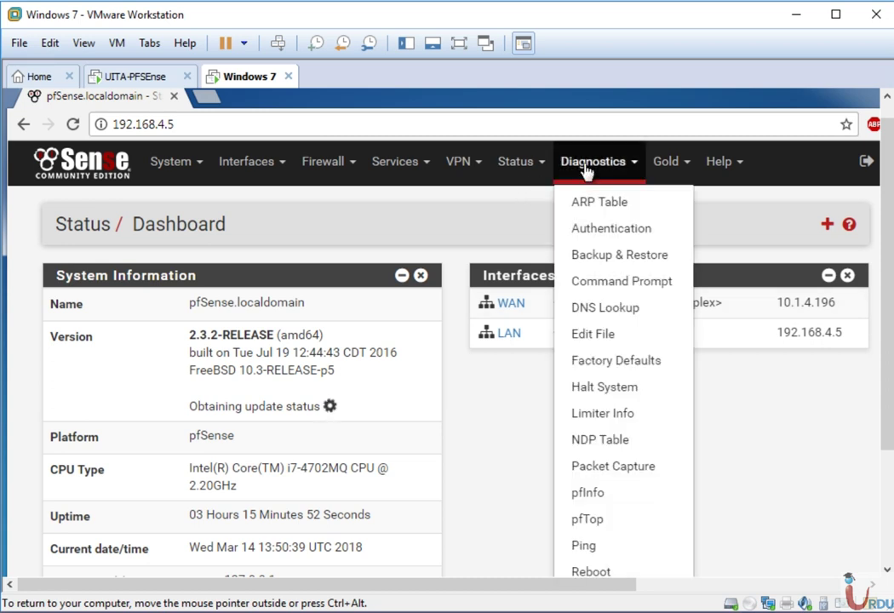
left_click(593, 253)
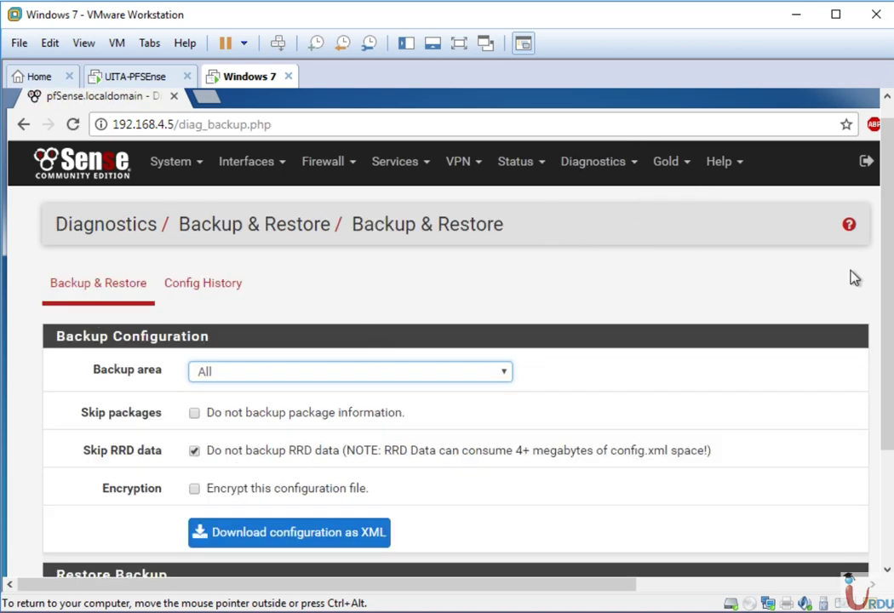
left_click_drag(886, 250, 884, 362)
left_click(335, 212)
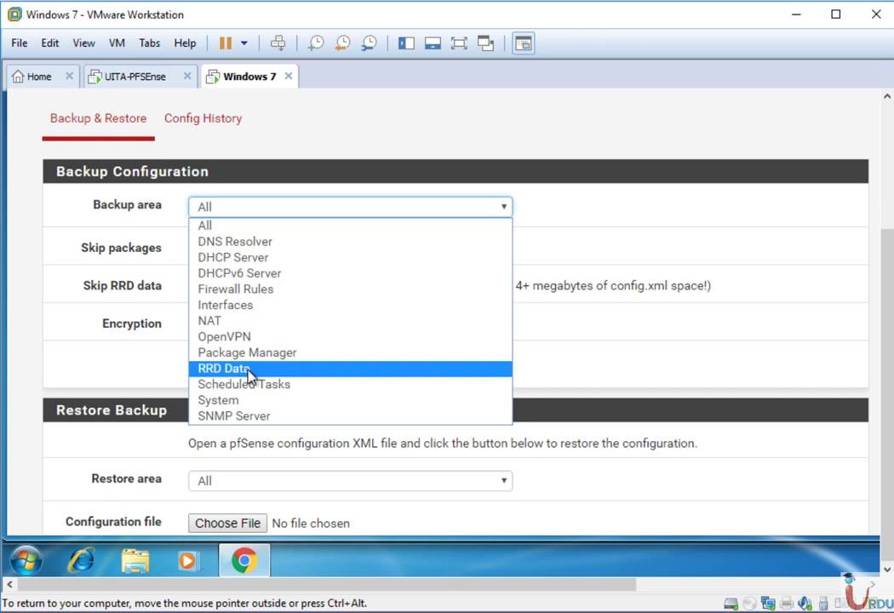
left_click(150, 365)
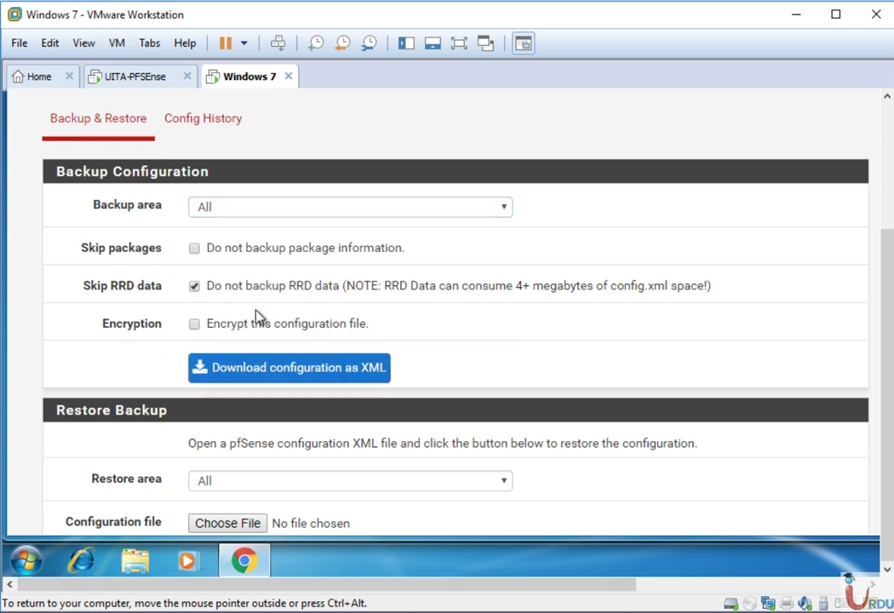
left_click(260, 209)
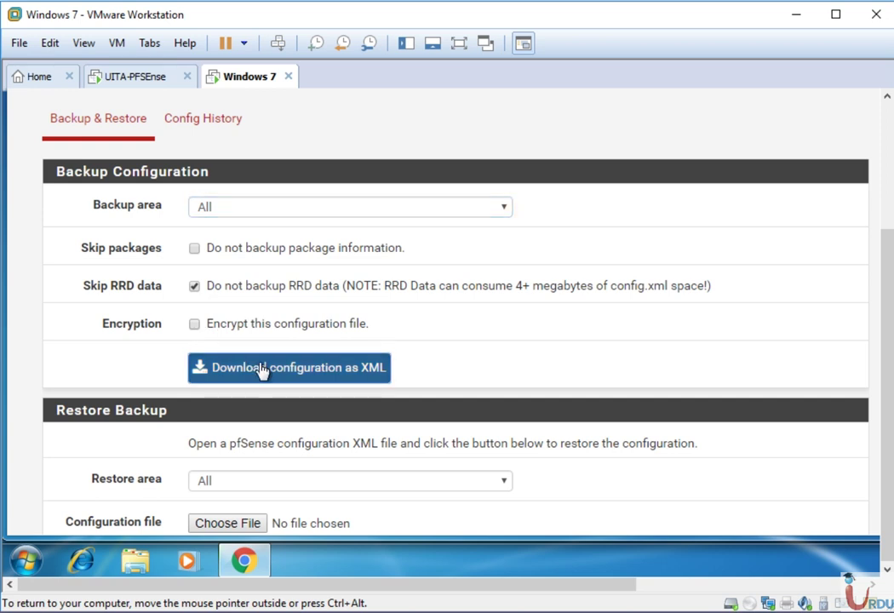
- Download the full configuration as config-pfSense.localdomain-20180314135142.xml and open its download options
left_click(261, 370)
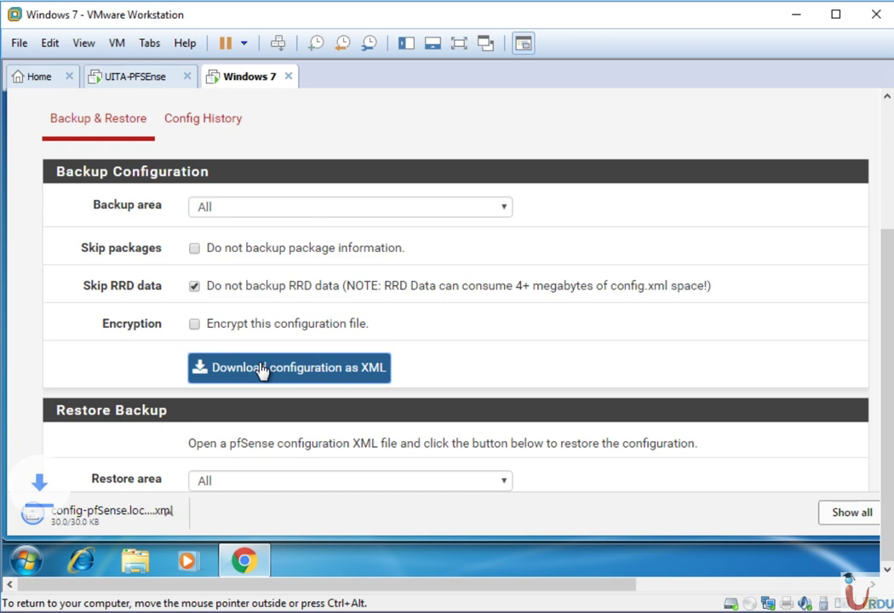
right_click(124, 519)
left_click(169, 479)
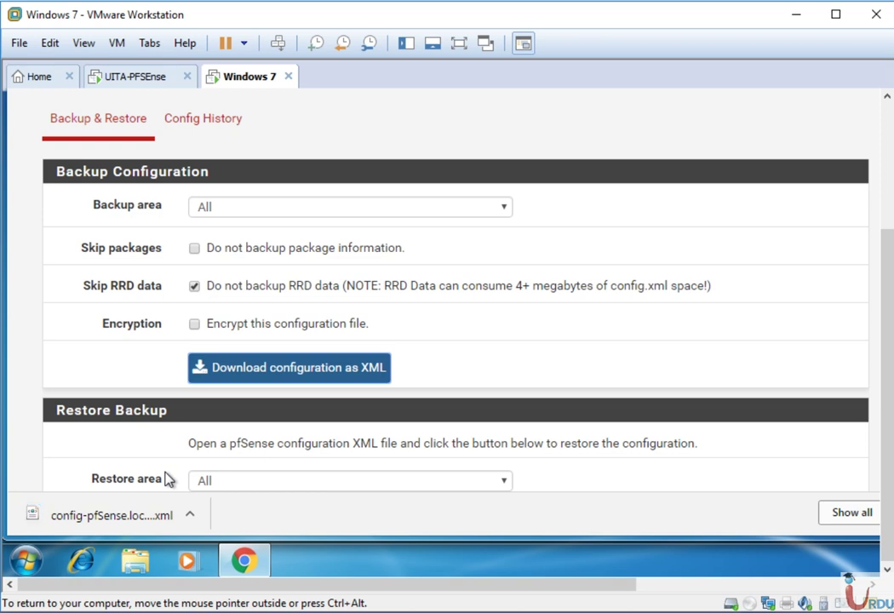
scroll(890, 187, "up", 3)
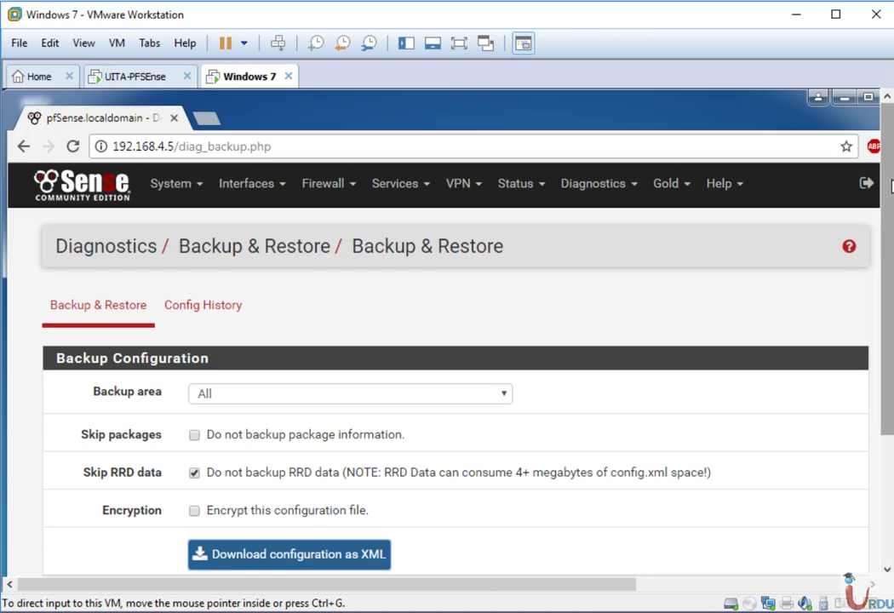
scroll(890, 251, "down", 3)
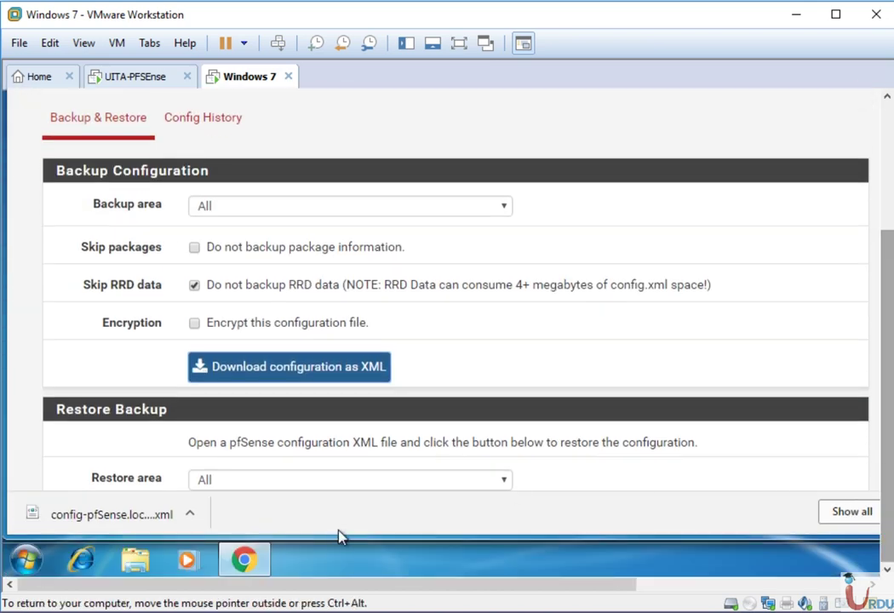
right_click(128, 514)
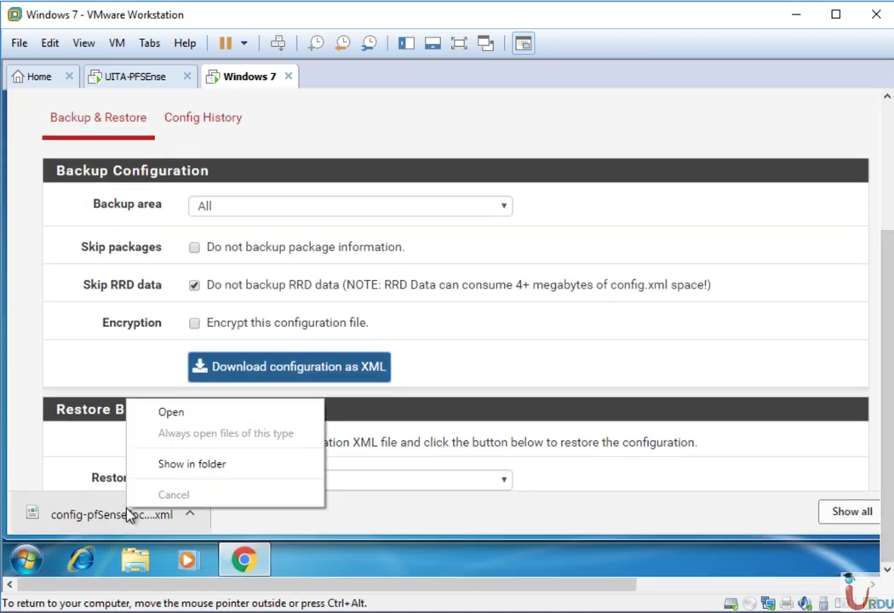
- Show the backup in Downloads and delete the older 3/14/2018 config and filter-config files
left_click(174, 465)
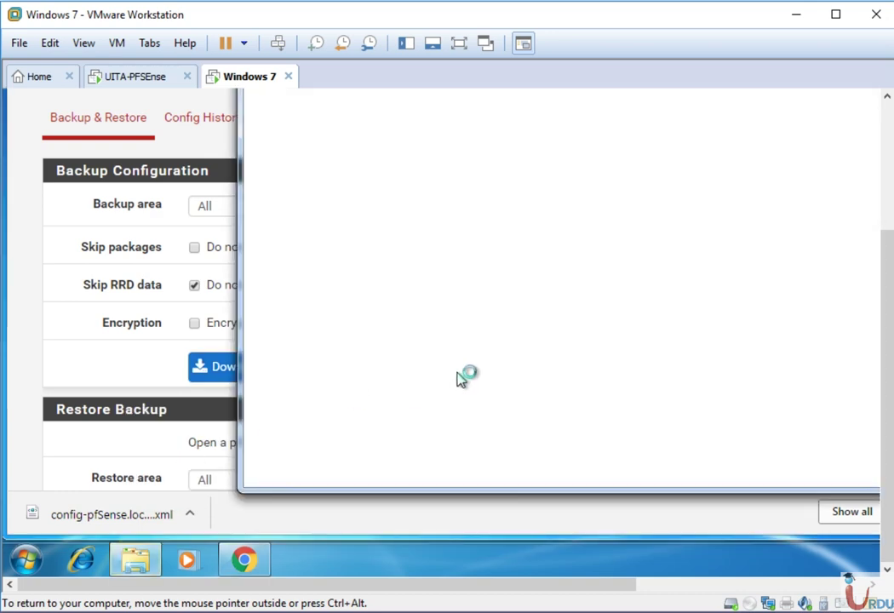
scroll(887, 307, "up", 3)
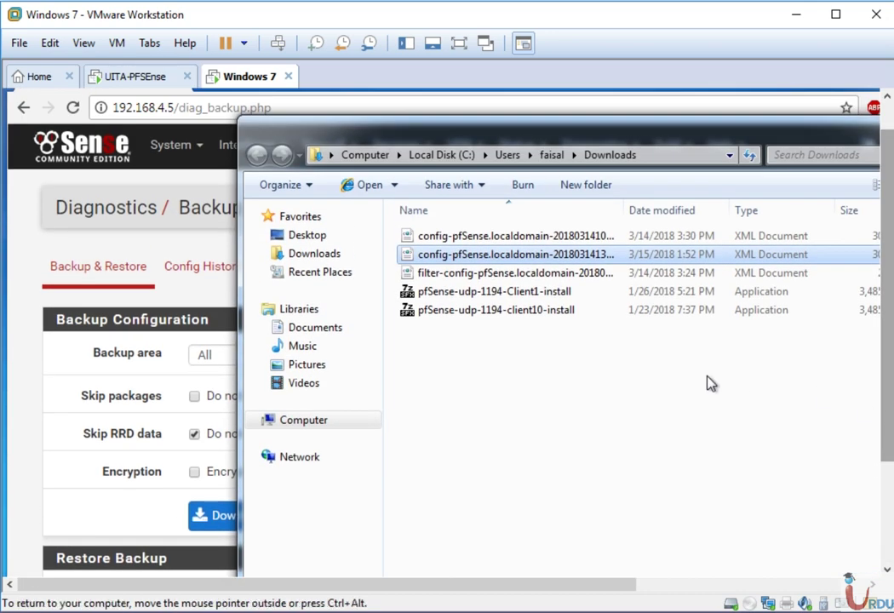
left_click(498, 237)
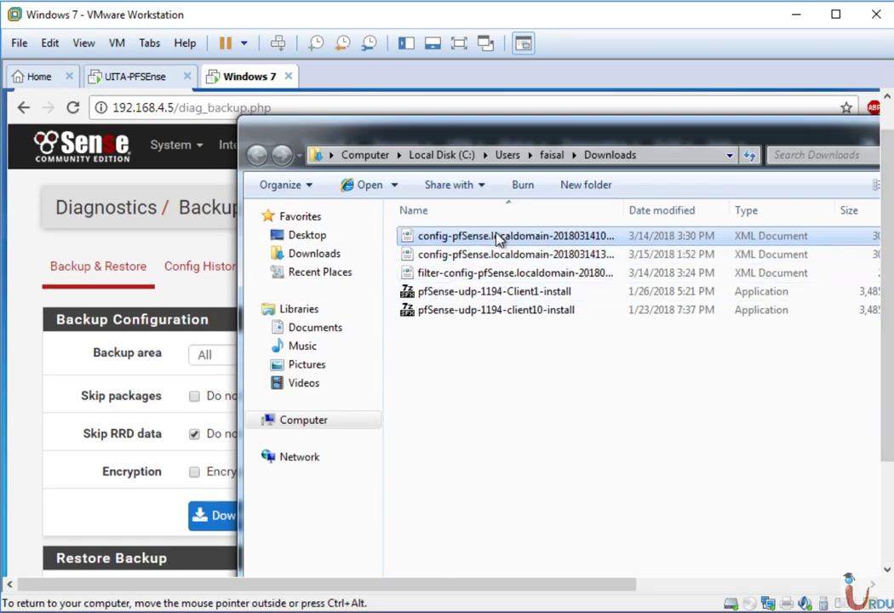
key("Delete")
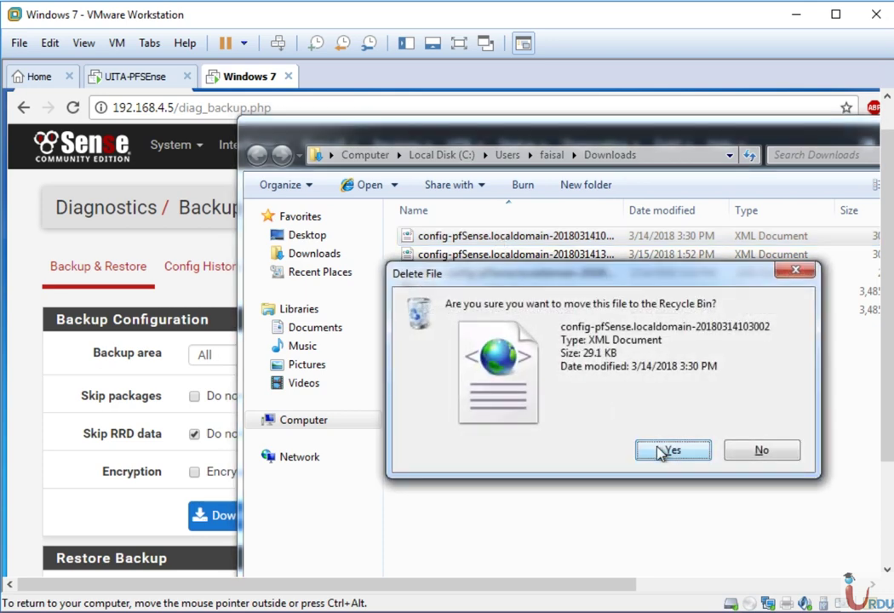
left_click(672, 450)
left_click(478, 258)
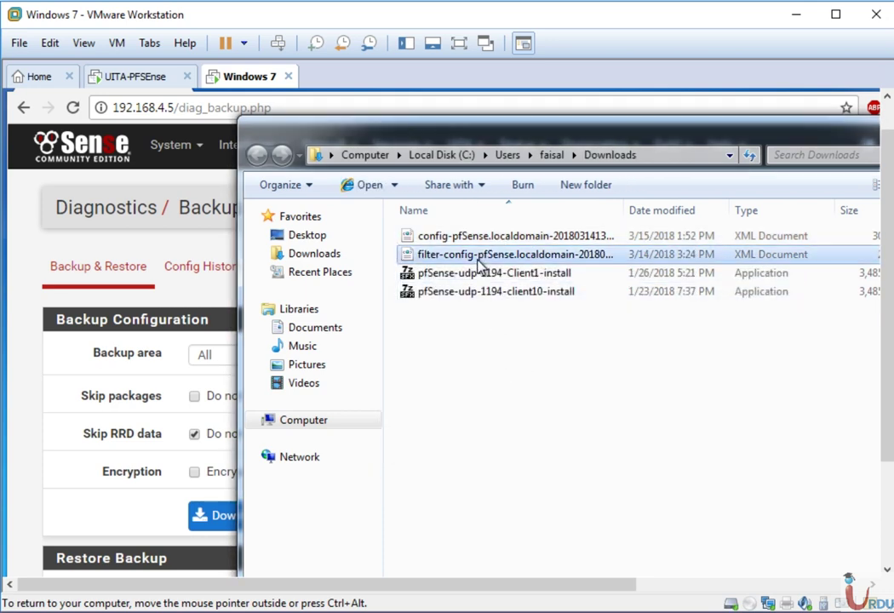
key("Delete")
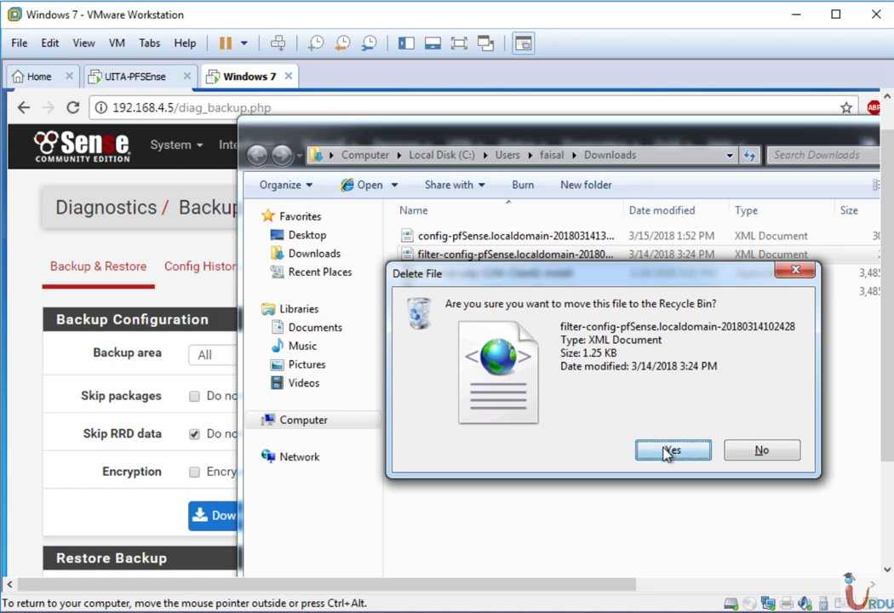
left_click(671, 450)
- Delete both client installer files, then minimize Explorer back to pfSense
left_click_drag(610, 139, 472, 150)
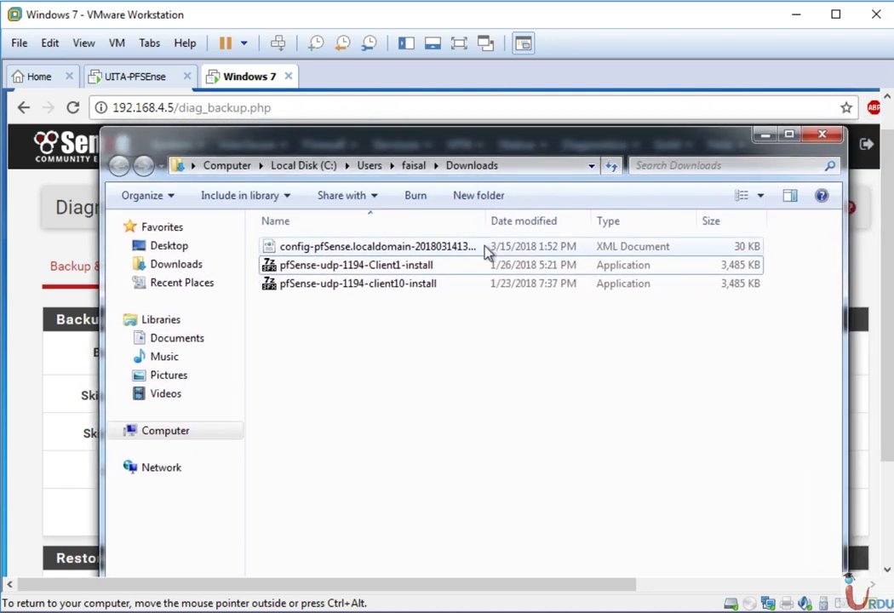
left_click(381, 248)
left_click_drag(382, 345, 314, 273)
key("Delete")
key("Return")
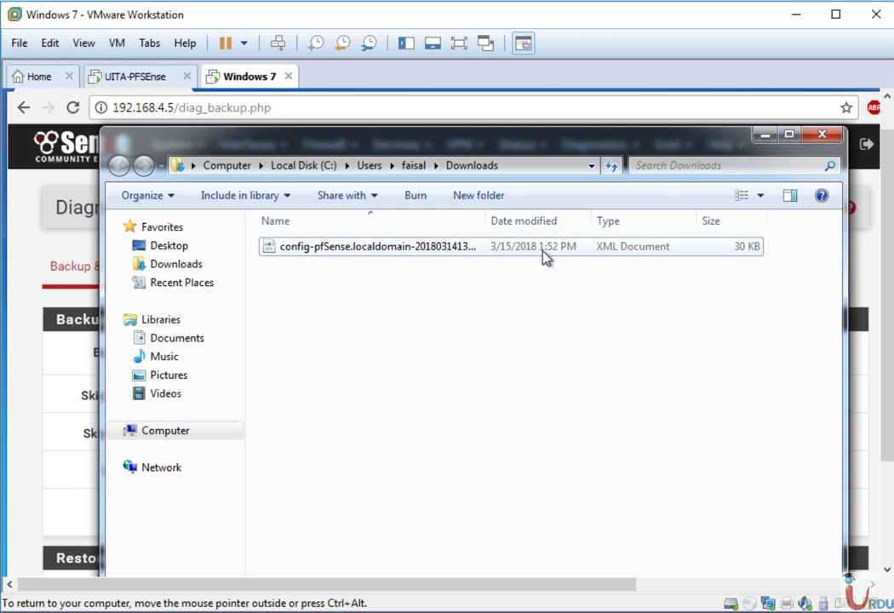
left_click(765, 134)
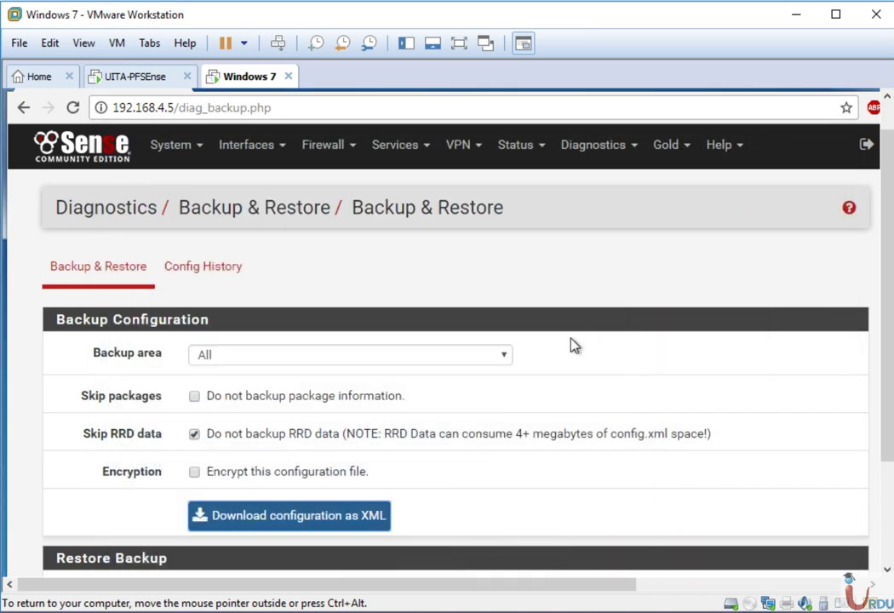
- Download a Firewall Rules-only backup of the configuration as XML
left_click(423, 356)
left_click(268, 440)
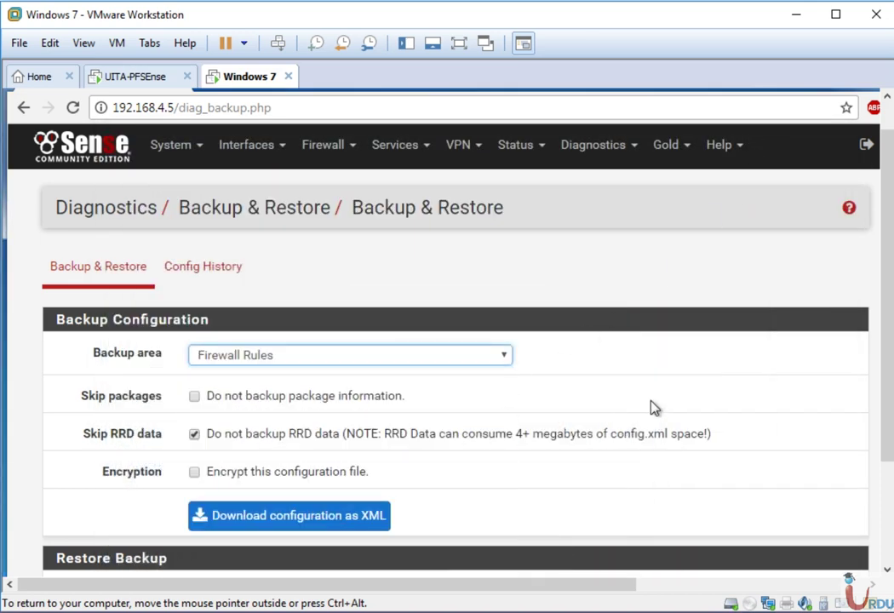
left_click_drag(892, 380, 883, 494)
left_click(313, 370)
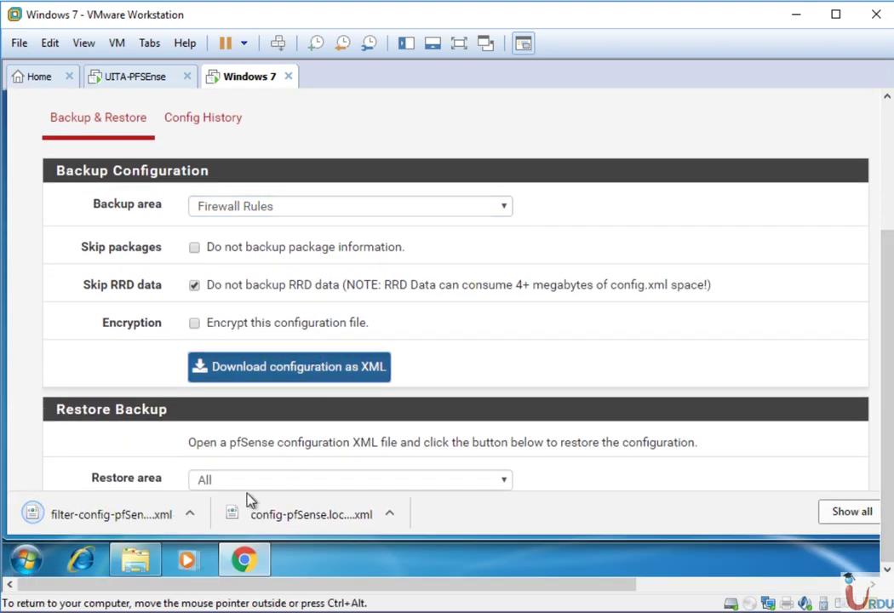
- Confirm the 2 KB filter-config XML sits in Downloads beside the full config backup
left_click(135, 560)
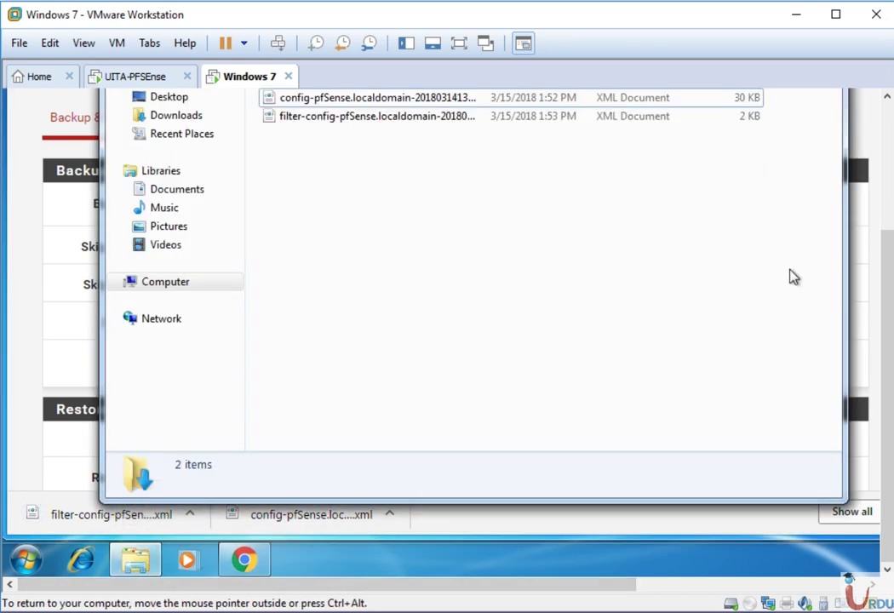
scroll(890, 255, "up", 3)
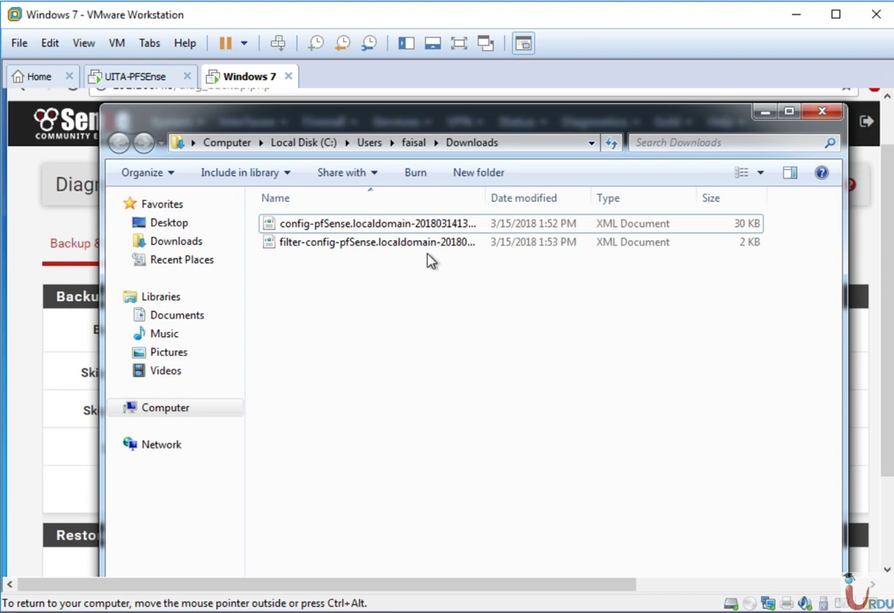
left_click(774, 113)
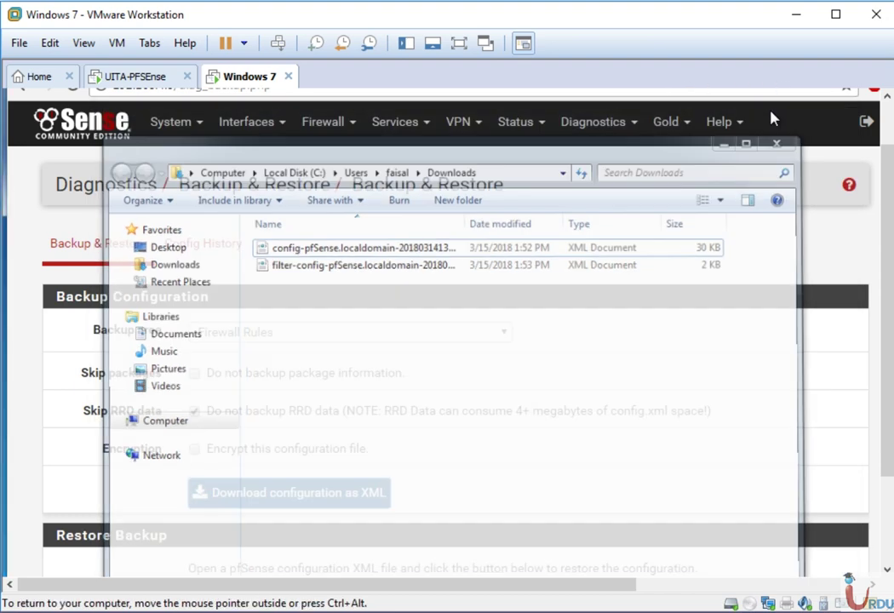
- Open the LAN interface settings from the Interfaces menu
left_click(109, 124)
left_click(273, 141)
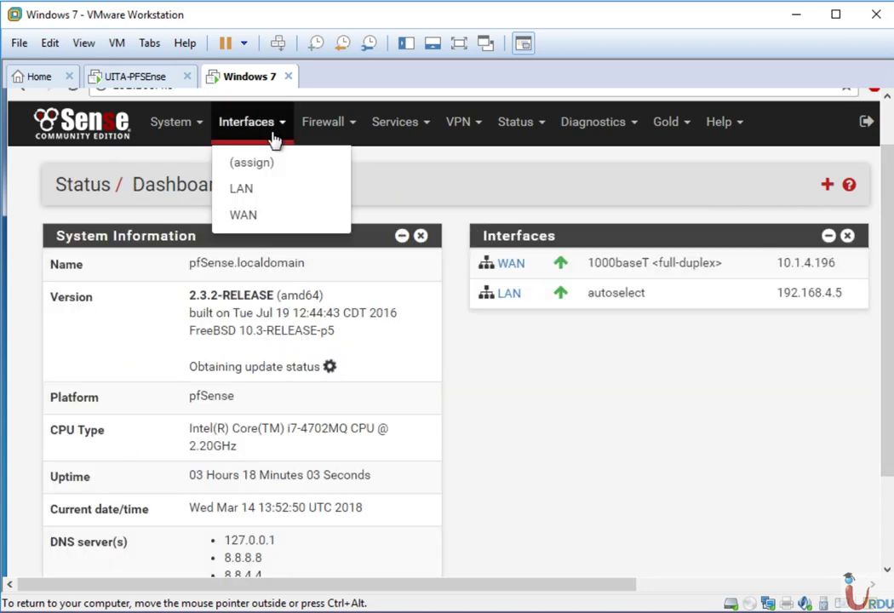
left_click(251, 197)
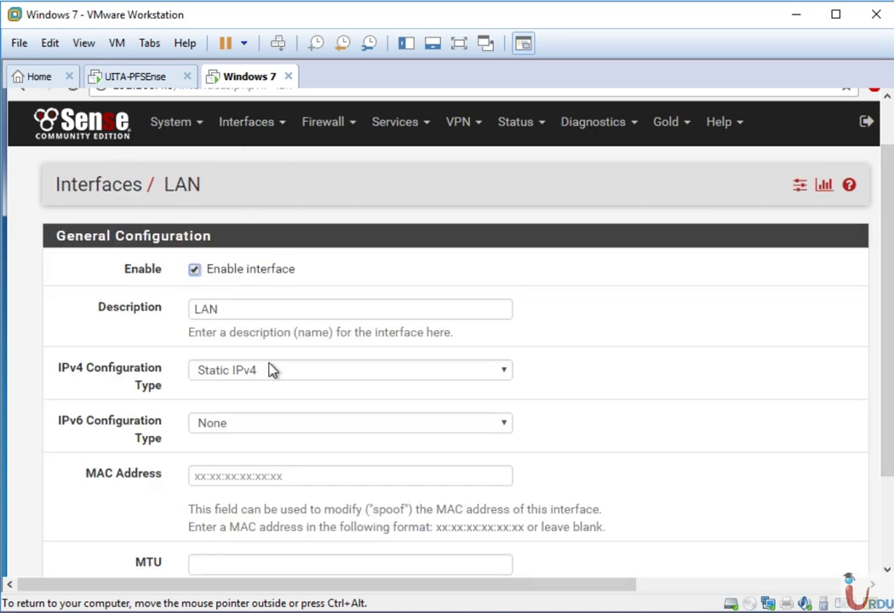
left_click(886, 551)
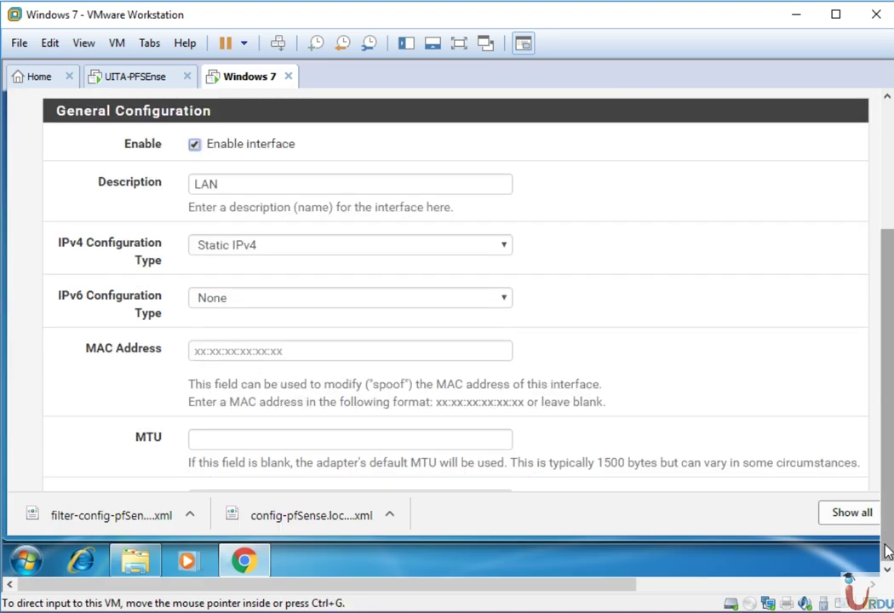
scroll(661, 374, "down", 3)
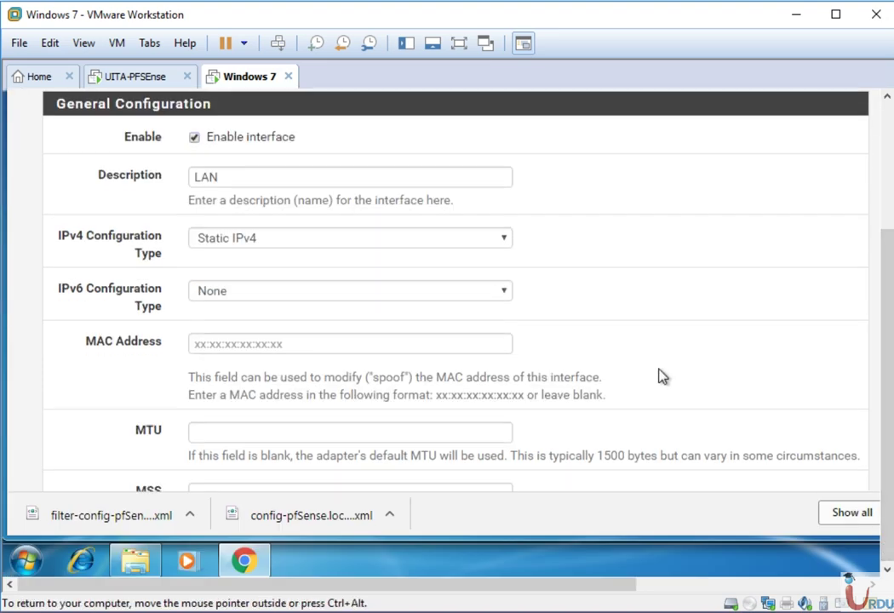
scroll(661, 375, "down", 3)
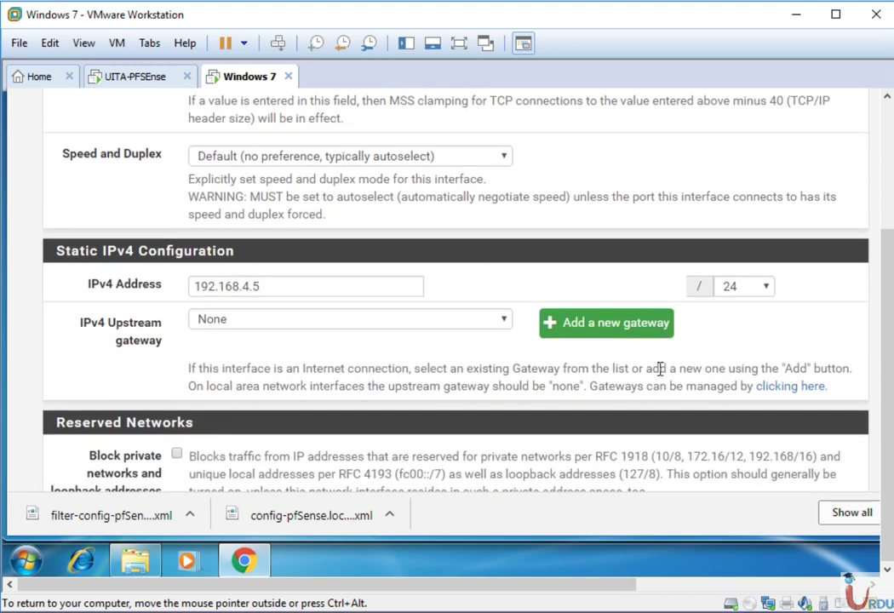
- Change the LAN IPv4 address to 192.168.4.6, then save and apply it
left_click(312, 287)
key("BackSpace")
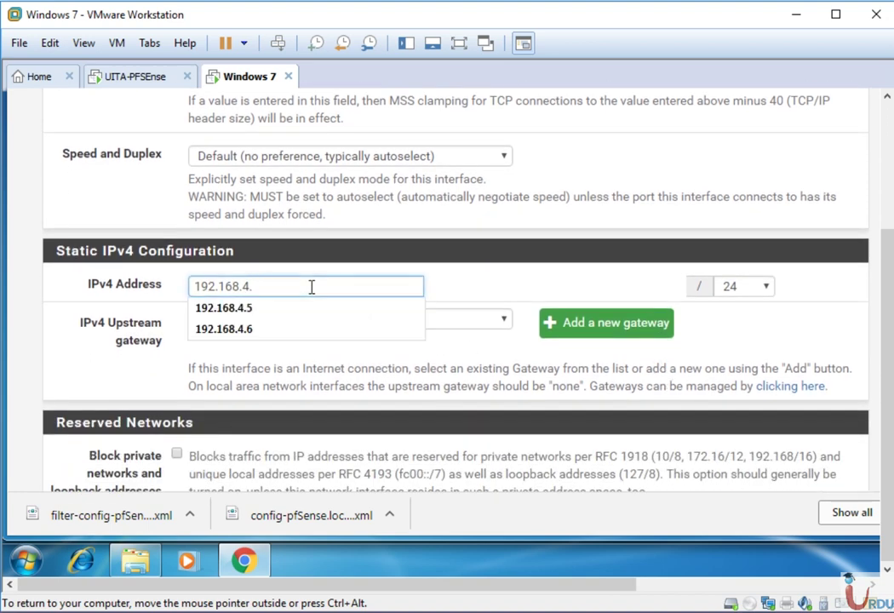
type("6")
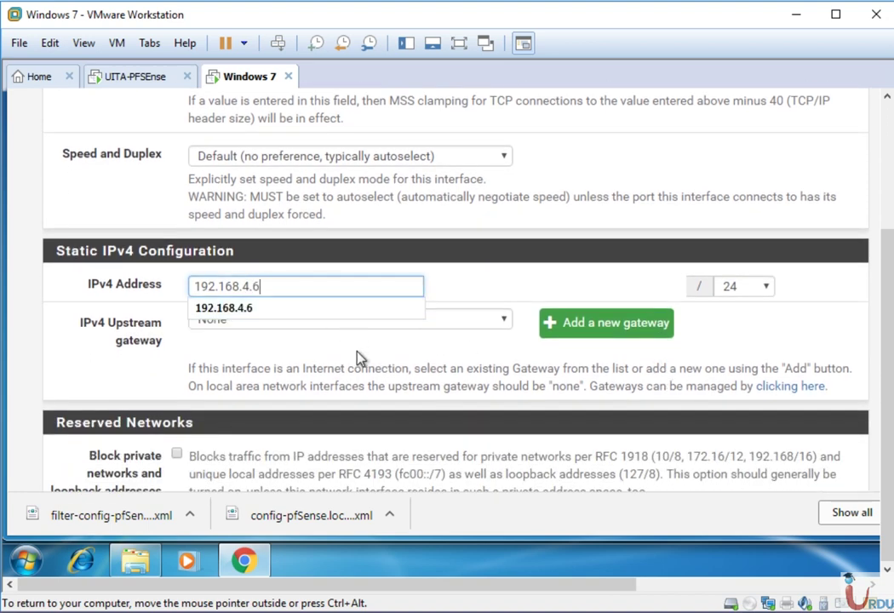
left_click(357, 358)
scroll(358, 356, "down", 5)
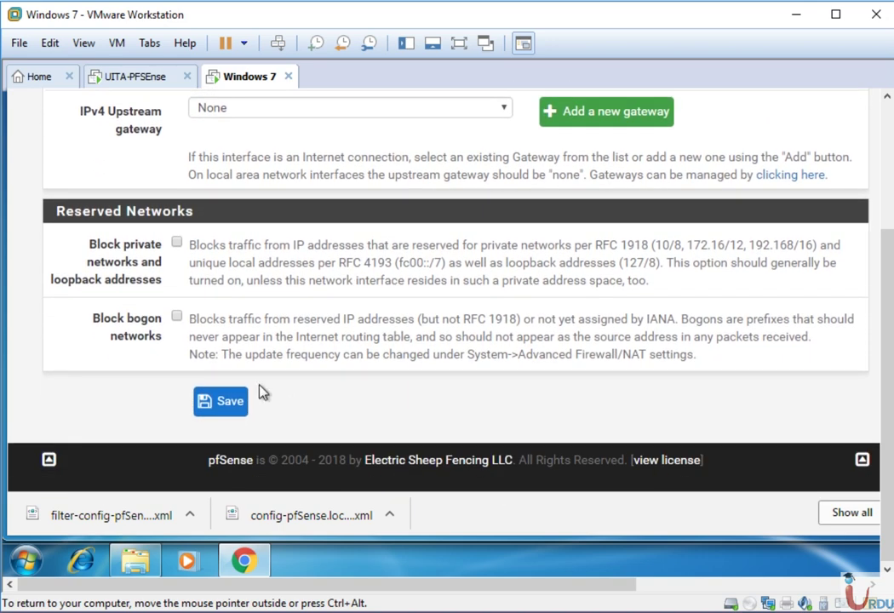
left_click(227, 401)
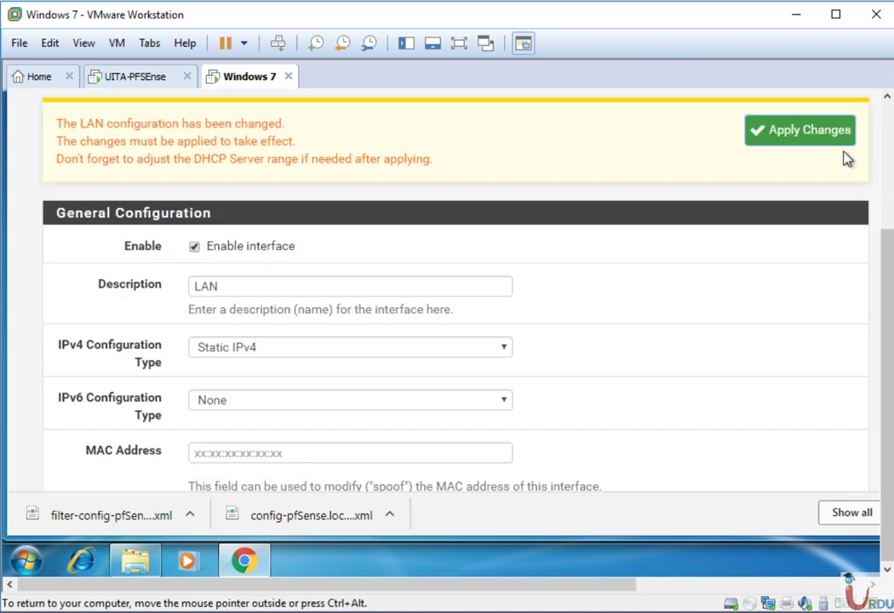
left_click(838, 138)
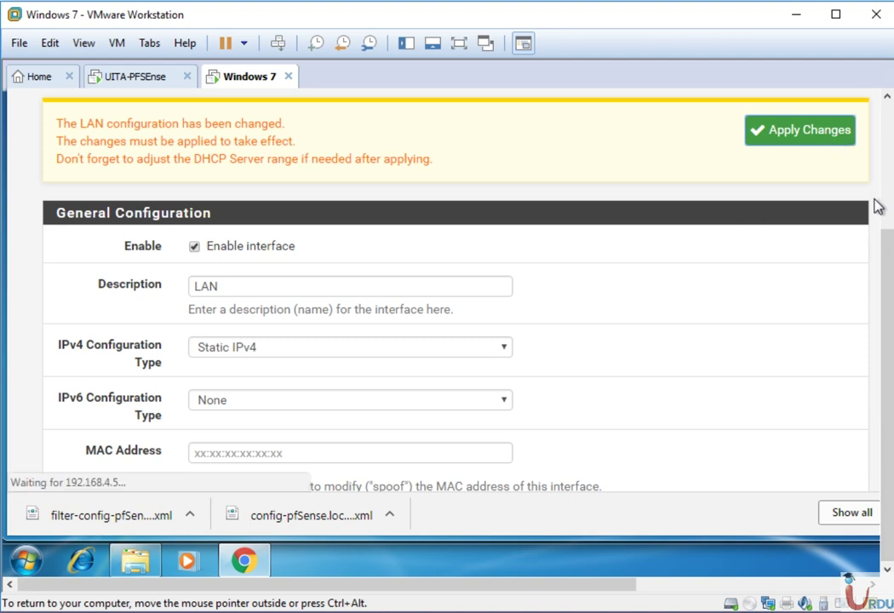
left_click(887, 175)
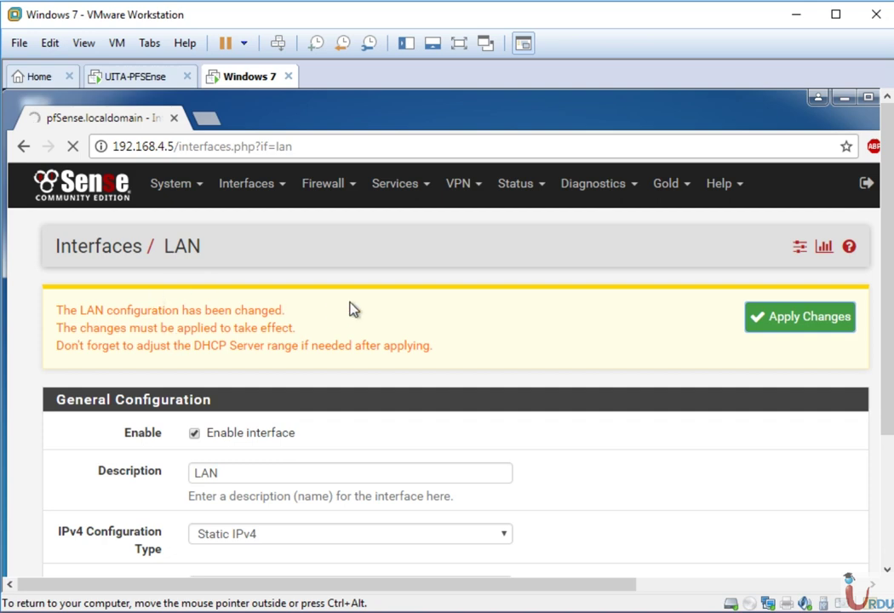
- Load the firewall at 192.168.4.6 in a new browser tab
left_click(207, 120)
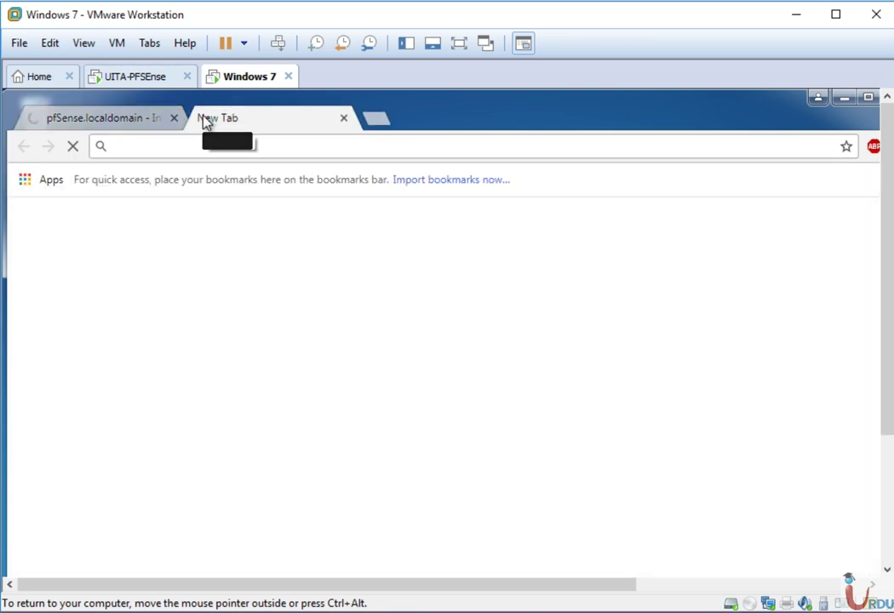
type("192.168.4.6")
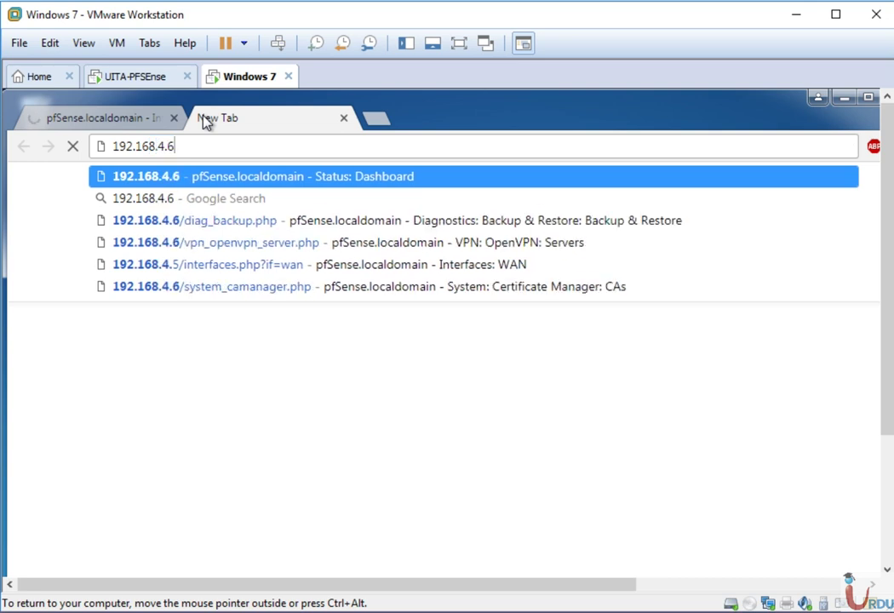
key("Return")
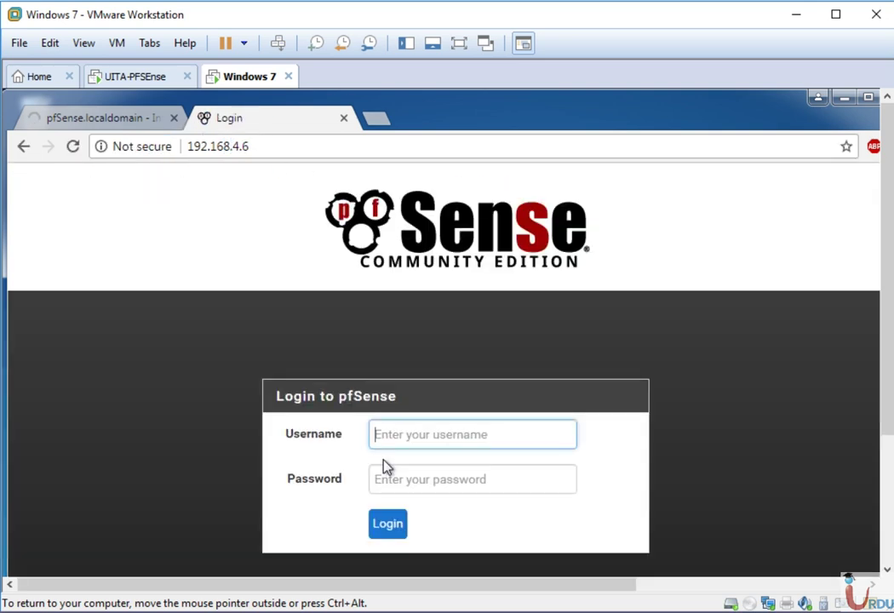
- Log in as admin with the account password and dismiss the save-password prompt
type("admin")
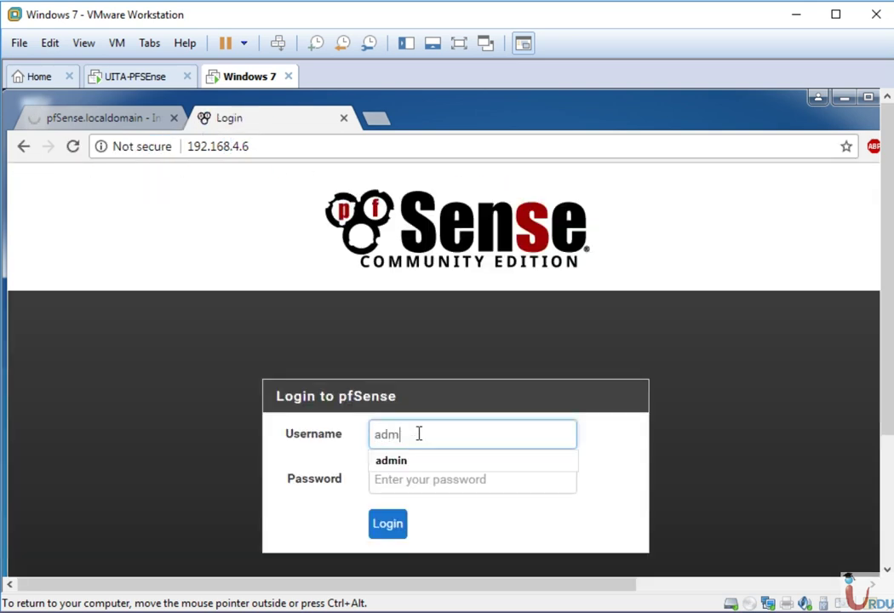
key("Tab")
type("pf")
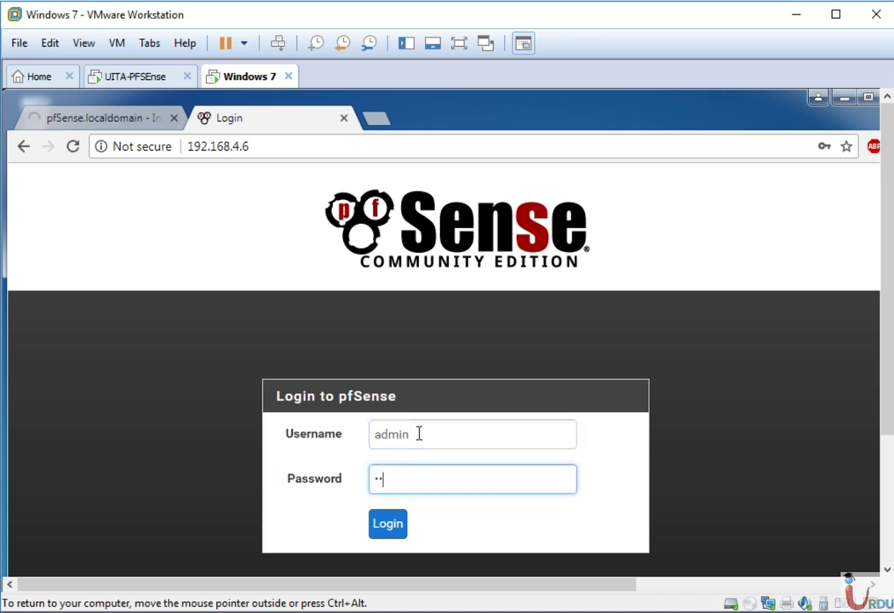
type("sense")
key("Return")
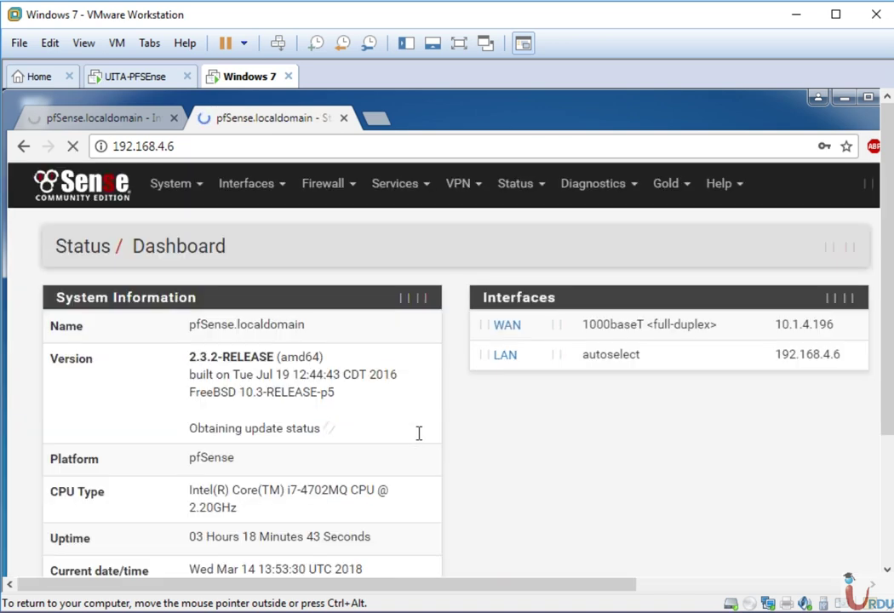
left_click(768, 413)
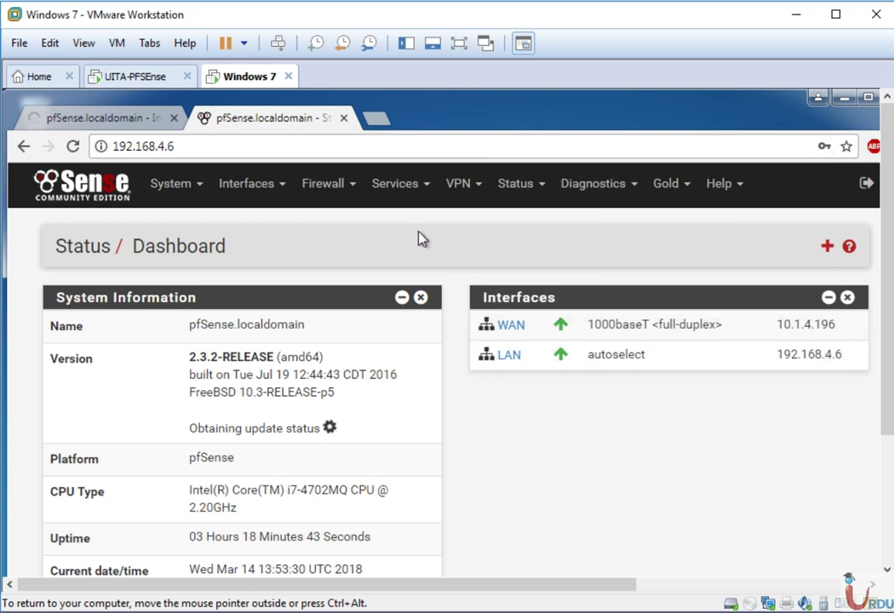
left_click(353, 195)
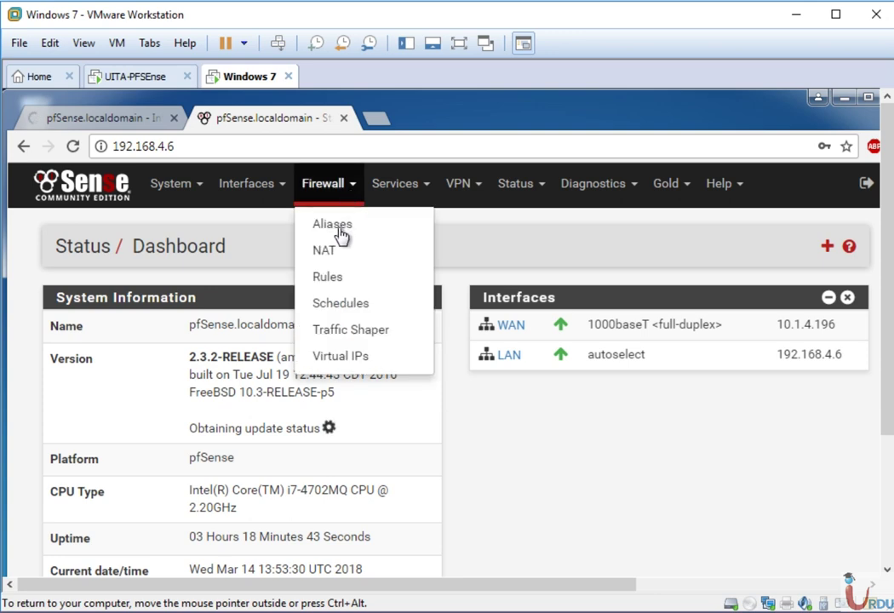
- Add a new IPv4 TCP pass rule at the end of the LAN rules, save and apply it
left_click(328, 277)
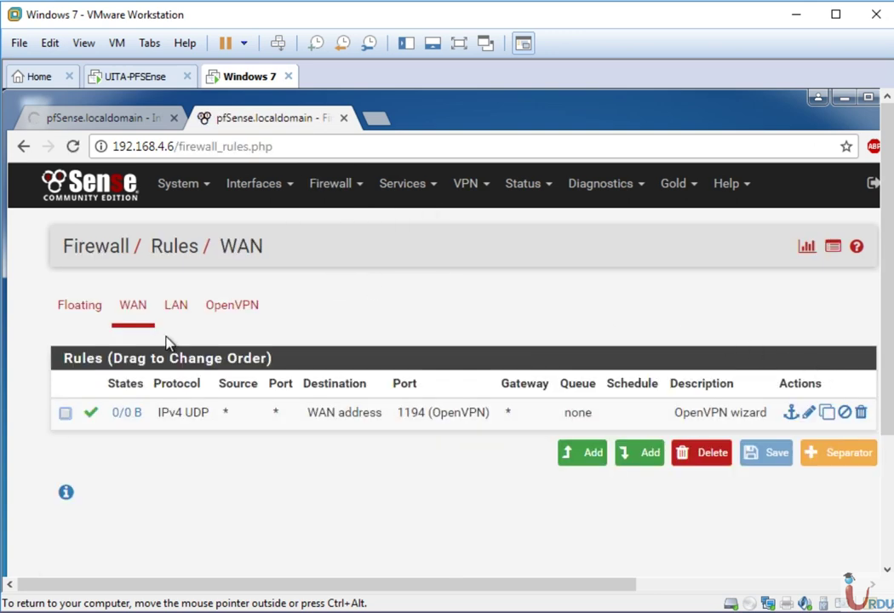
left_click(173, 304)
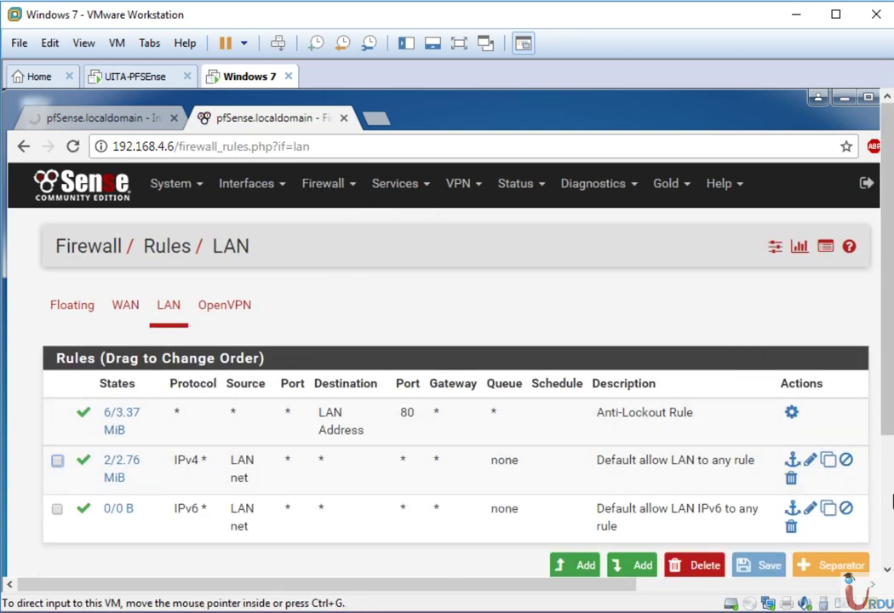
scroll(603, 498, "down", 5)
scroll(620, 419, "up", 2)
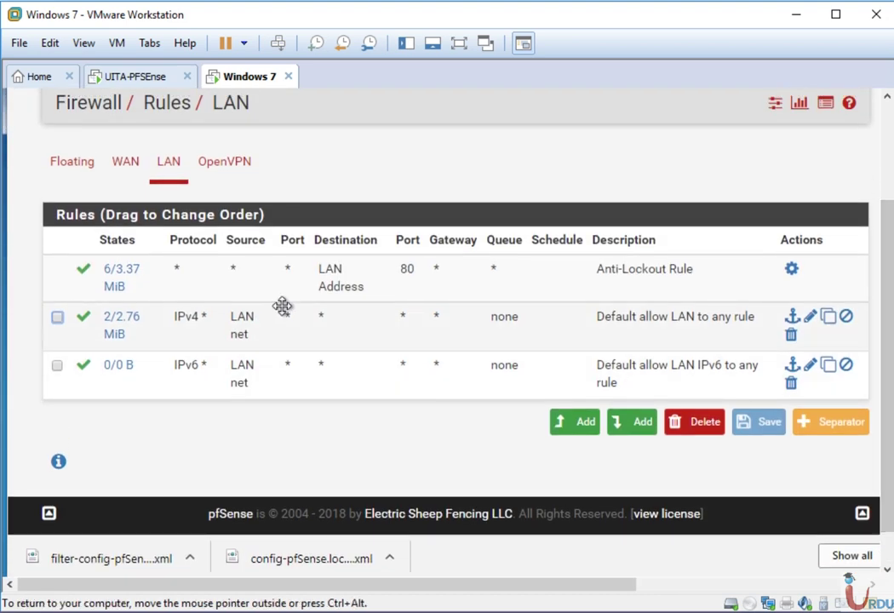
left_click(633, 426)
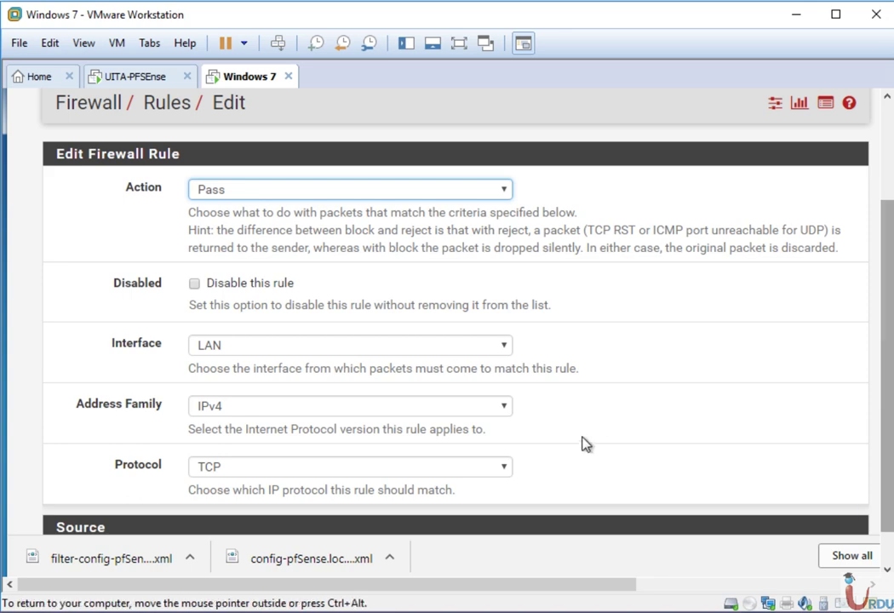
scroll(575, 443, "down", 3)
scroll(575, 443, "down", 5)
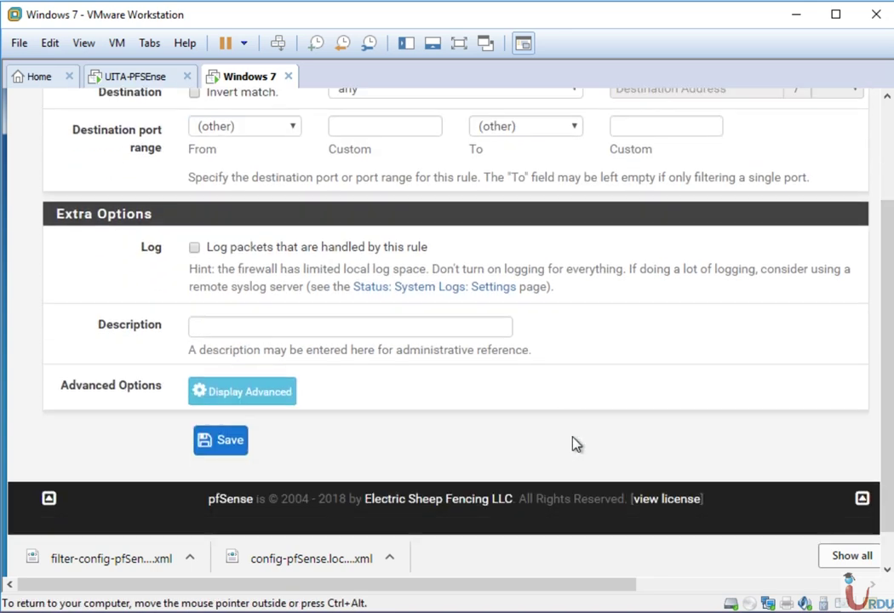
left_click(228, 442)
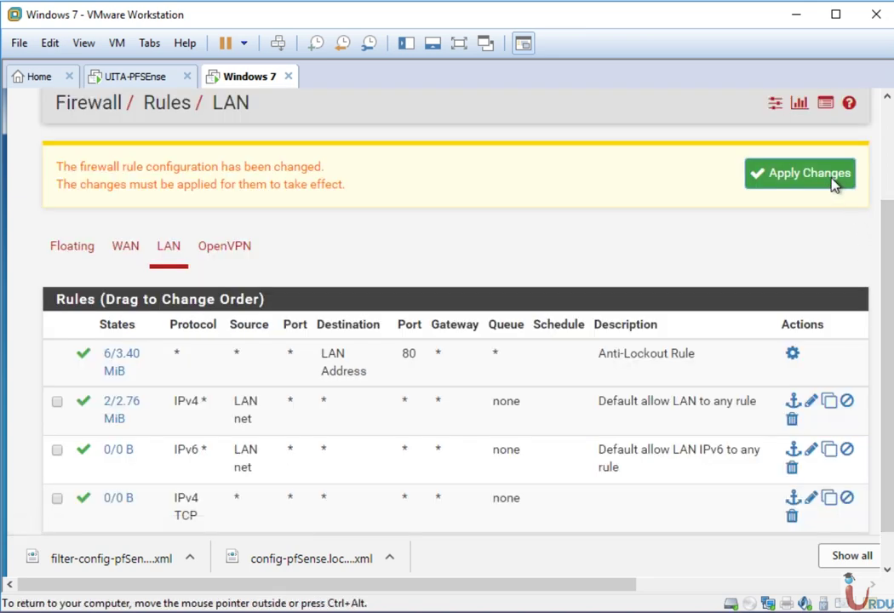
left_click(835, 185)
- Reorder the LAN rules so the TCP rule sits between the IPv6 and IPv4 default rules, then save and apply
scroll(884, 376, "down", 1)
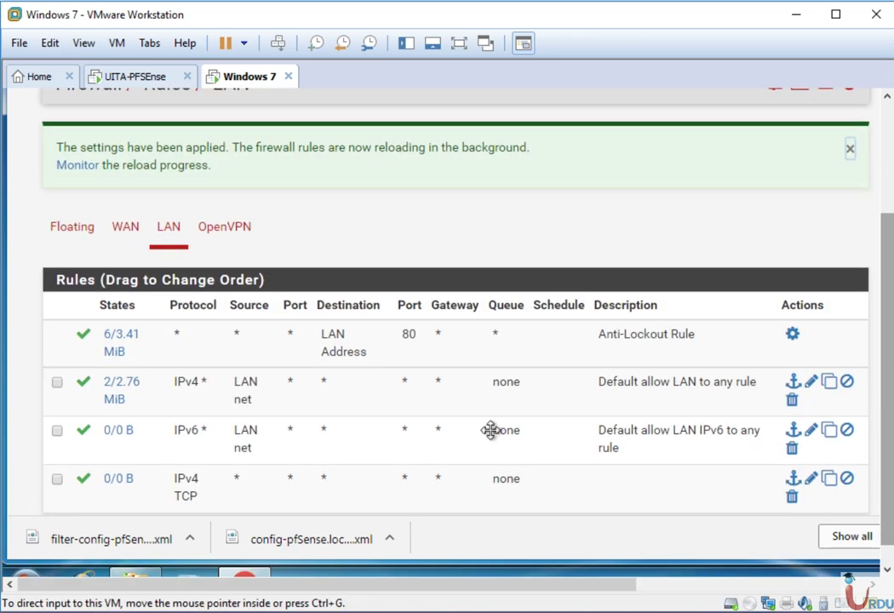
left_click_drag(193, 440, 193, 356)
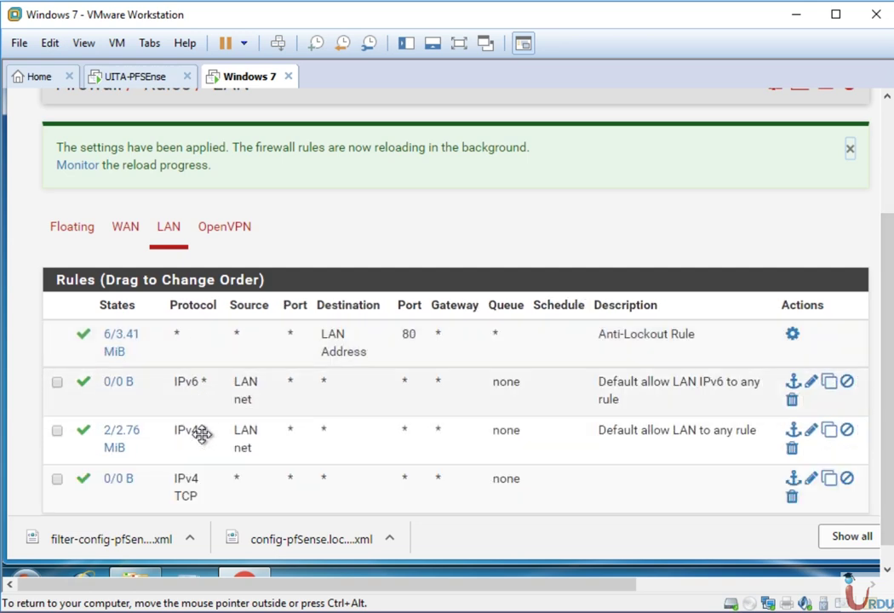
left_click_drag(194, 487, 240, 403)
scroll(886, 442, "down", 1)
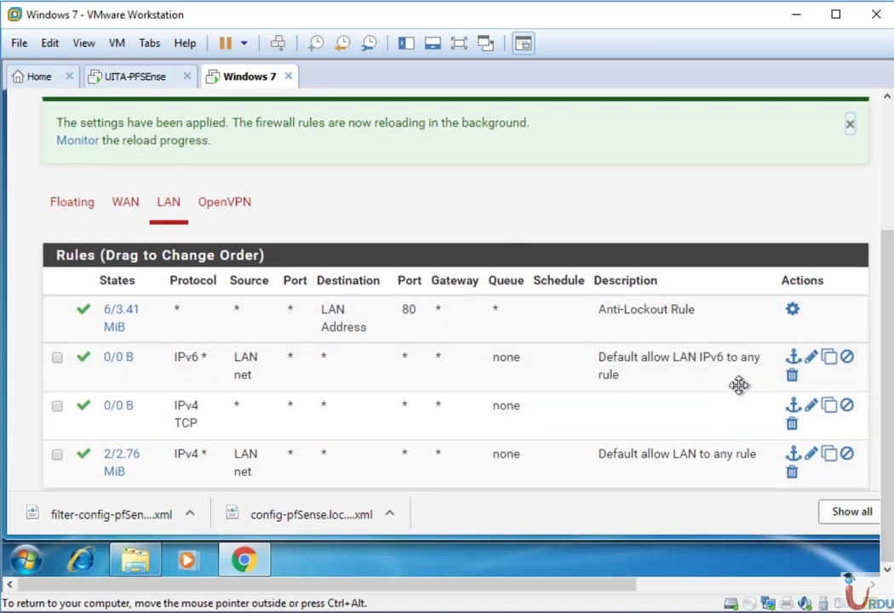
scroll(609, 226, "down", 2)
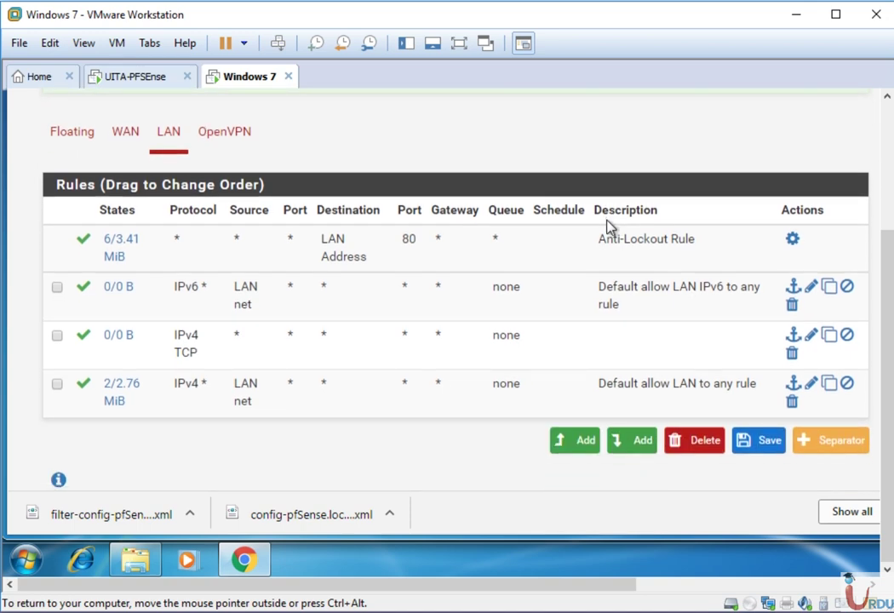
left_click(771, 407)
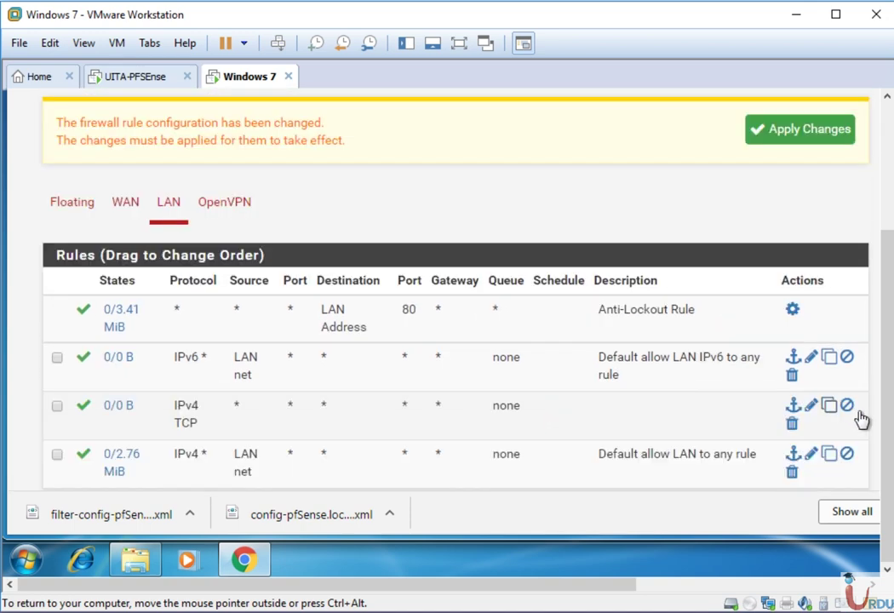
left_click(809, 129)
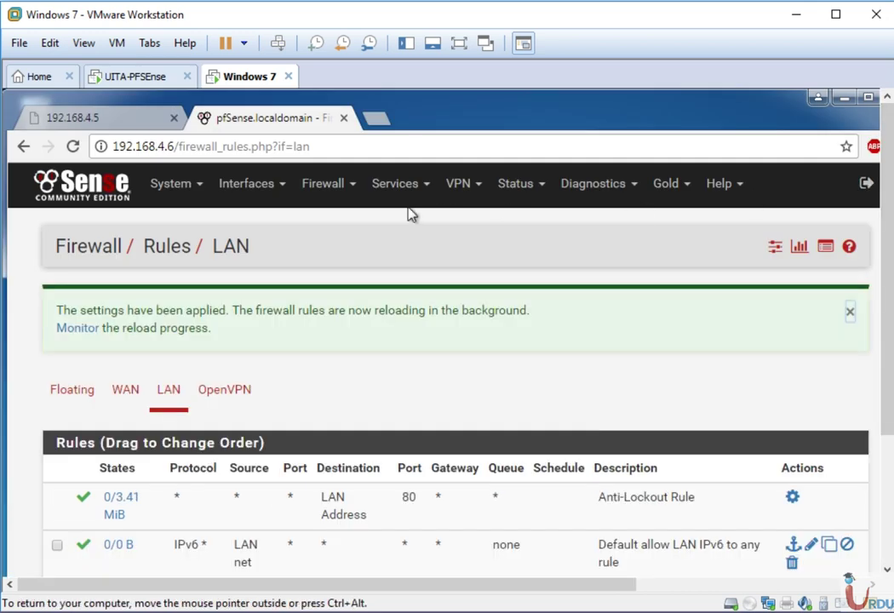
- Delete the UDP 1194 OpenVPN server
left_click(465, 207)
left_click(469, 279)
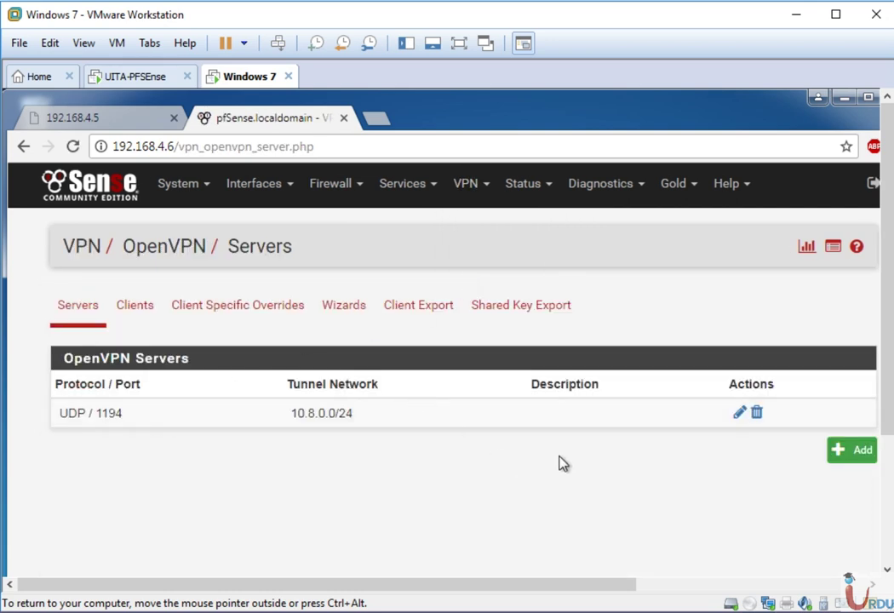
left_click(757, 413)
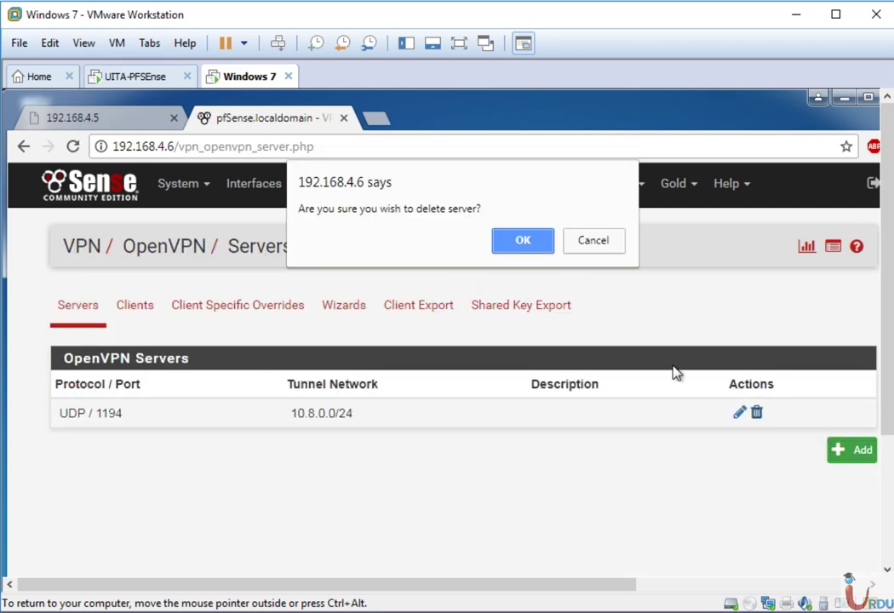
left_click(523, 241)
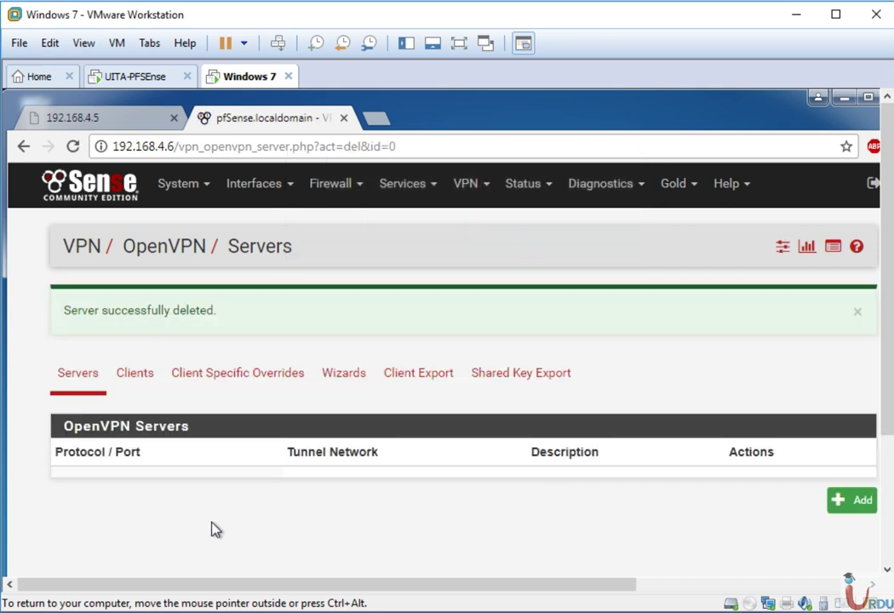
- Delete the UITA-CA certificate authority in the Cert. Manager
left_click(173, 189)
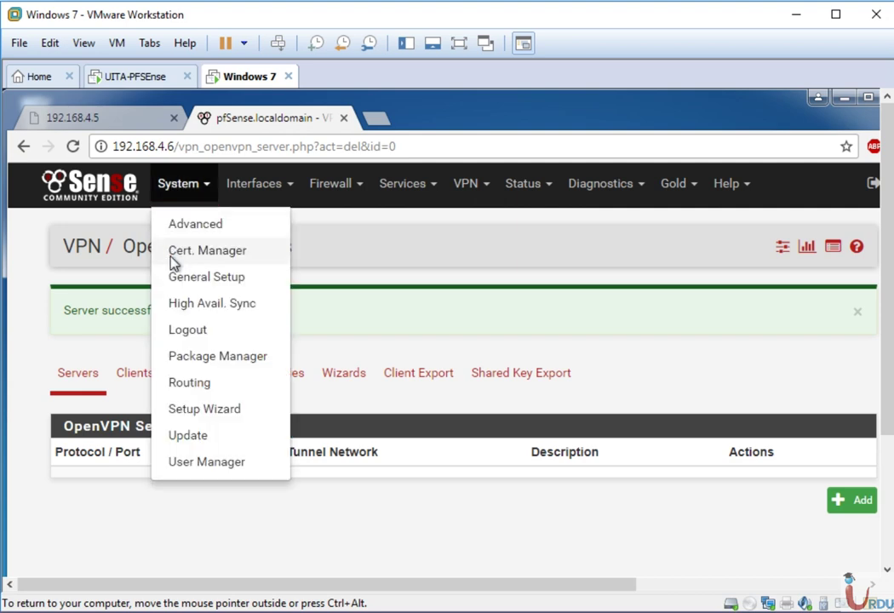
left_click(173, 261)
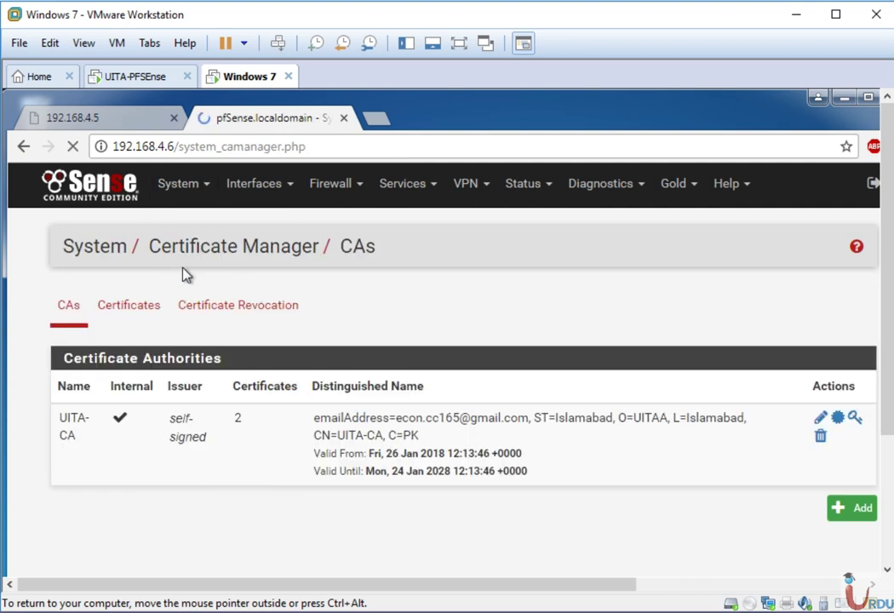
left_click(820, 437)
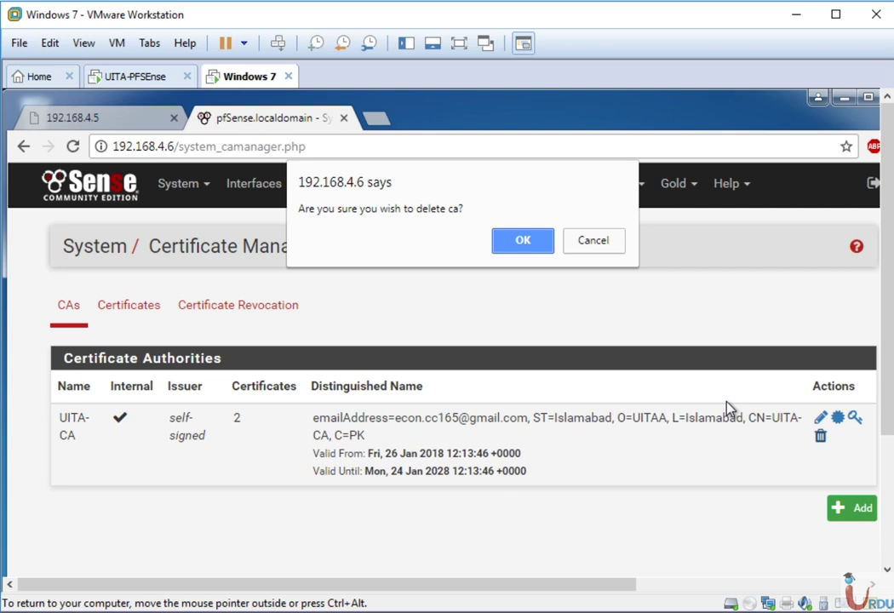
left_click(531, 245)
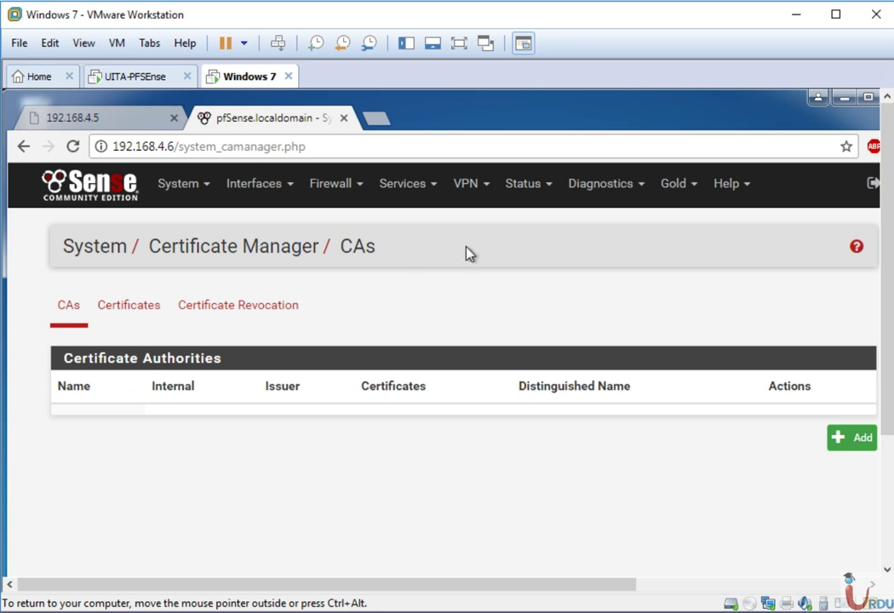
- On Backup & Restore, load config-pfSense.localdomain-20180314135142.xml as the restore file, keeping restore area All
left_click(624, 189)
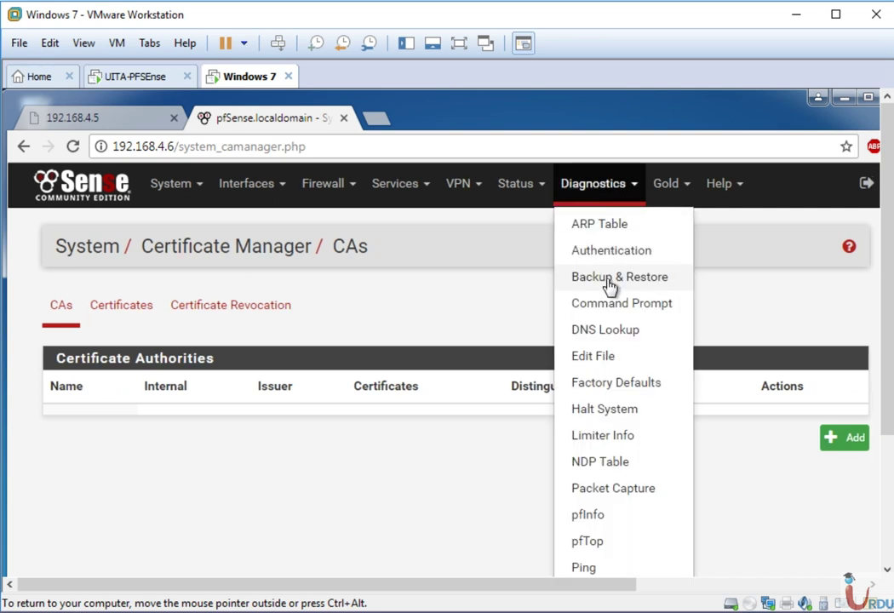
left_click(610, 278)
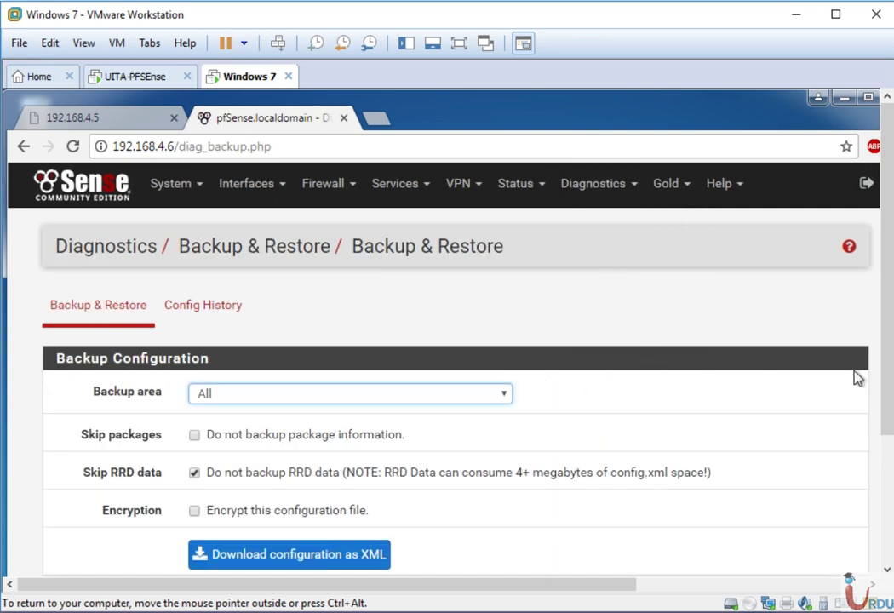
left_click_drag(883, 382, 885, 483)
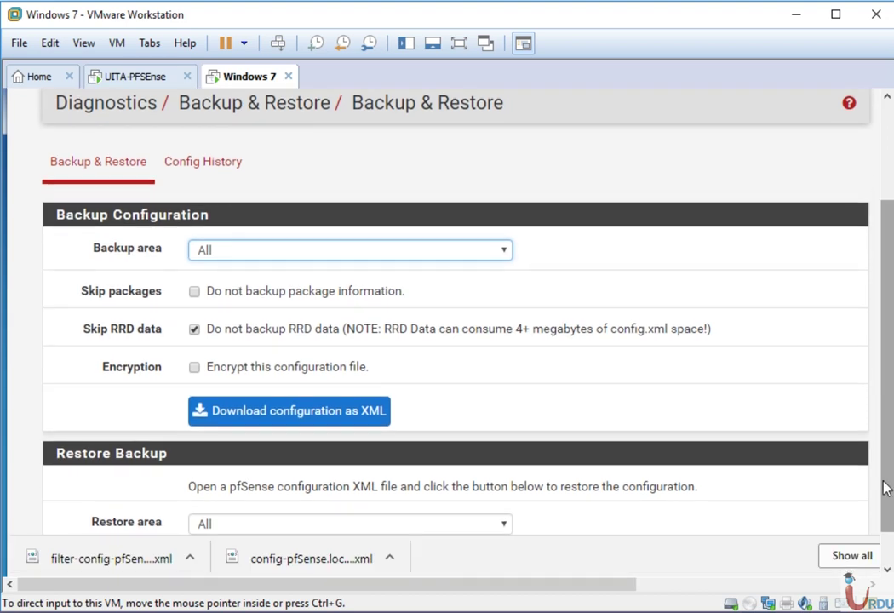
scroll(801, 424, "down", 2)
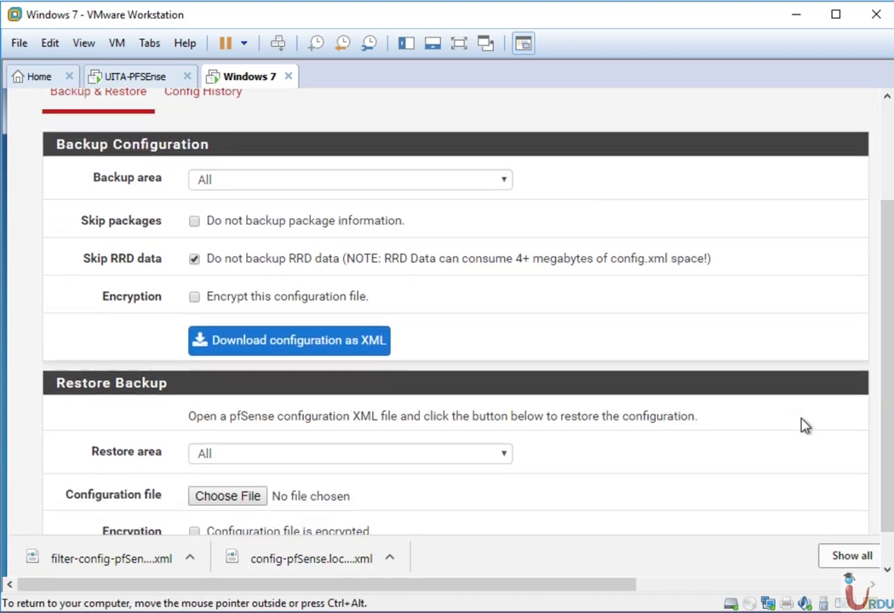
scroll(805, 425, "down", 2)
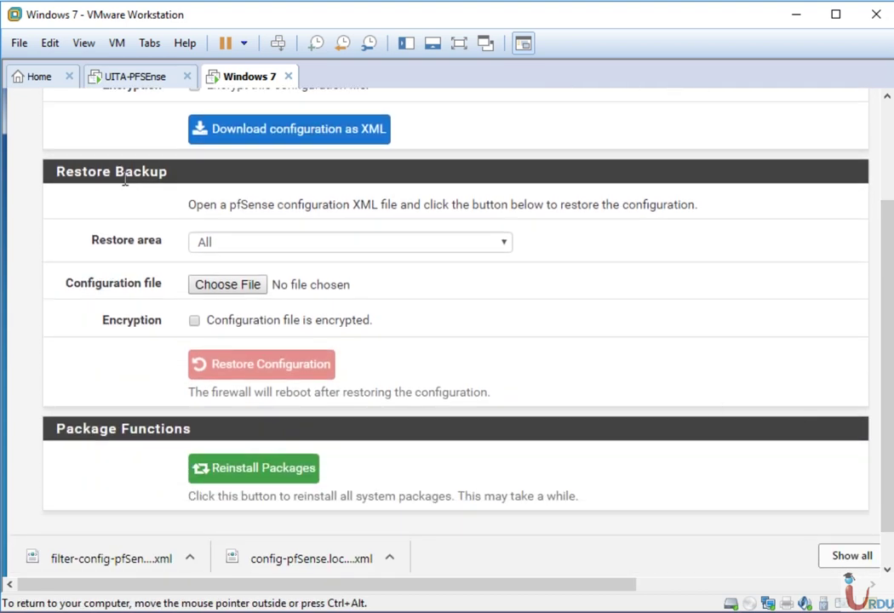
left_click(308, 245)
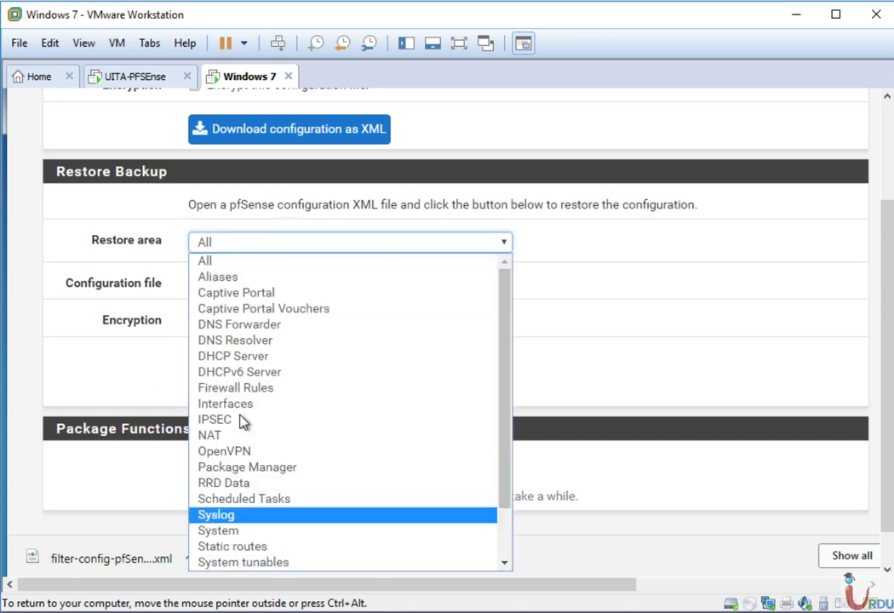
left_click(230, 256)
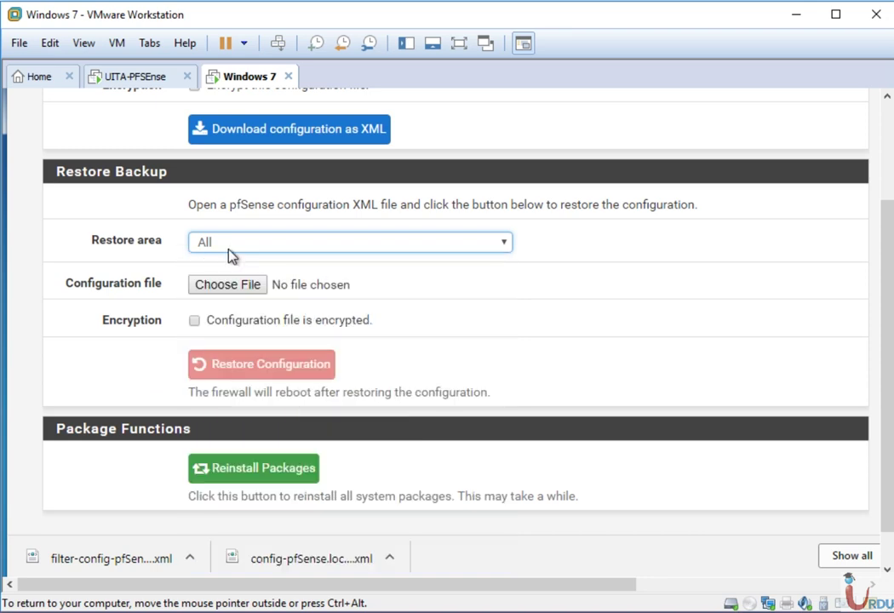
left_click(230, 286)
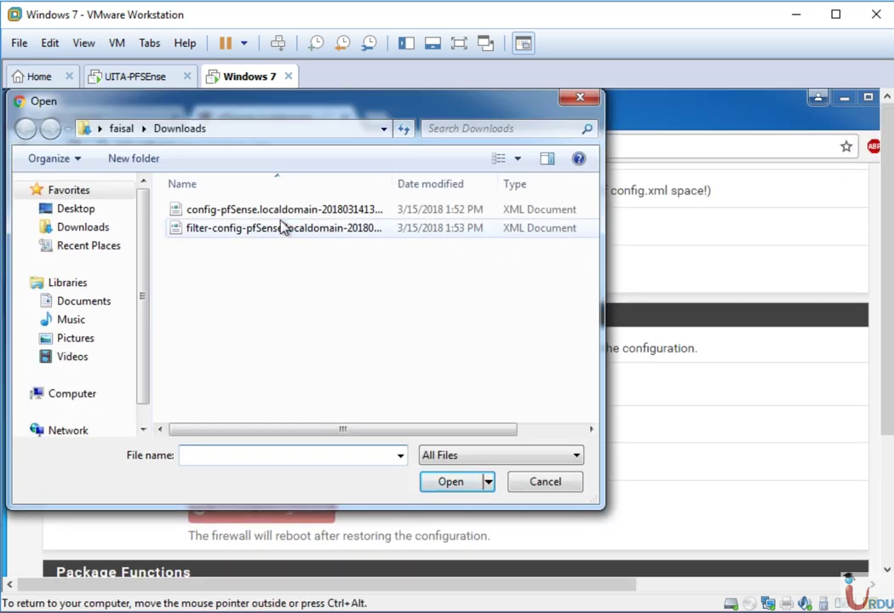
left_click(274, 213)
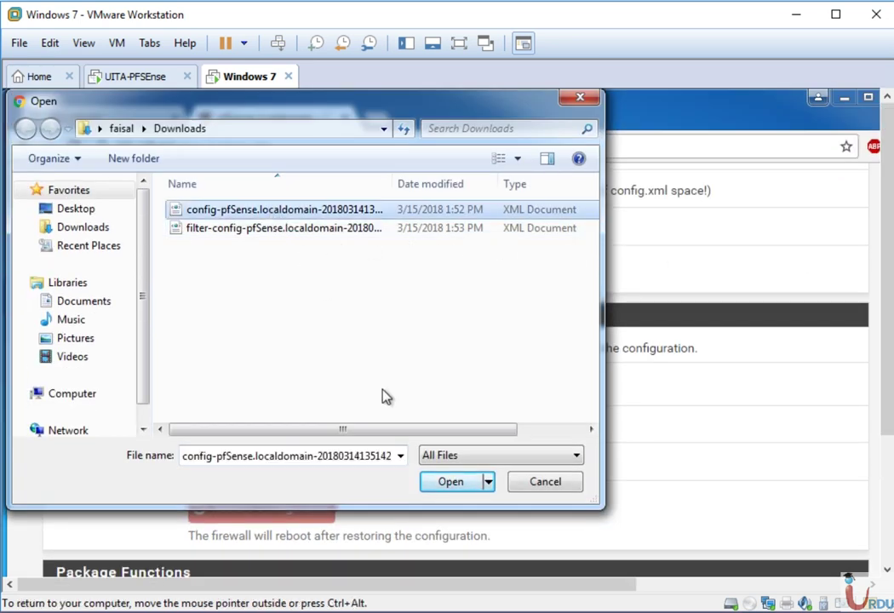
left_click(431, 481)
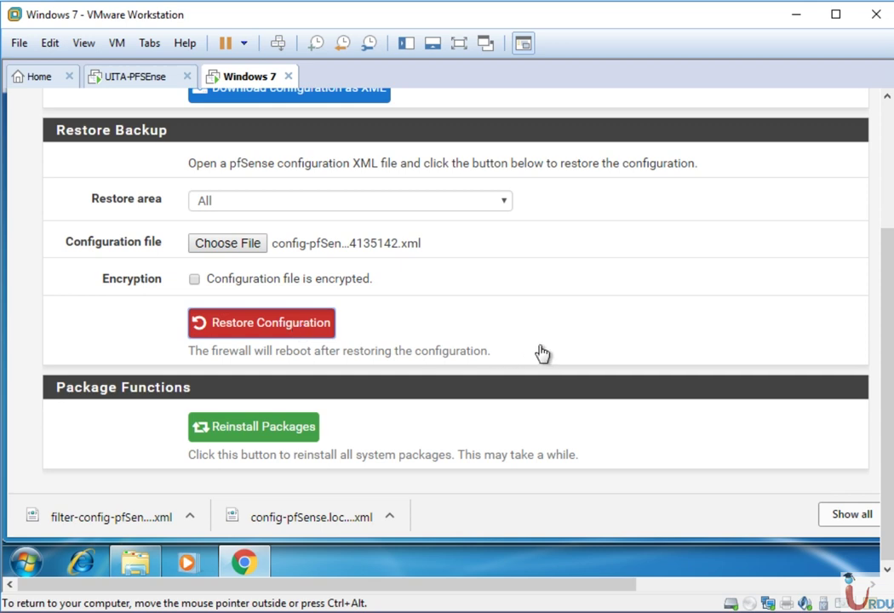
- Restore the loaded configuration and confirm, so the firewall reports it is rebooting
left_click_drag(889, 220, 889, 98)
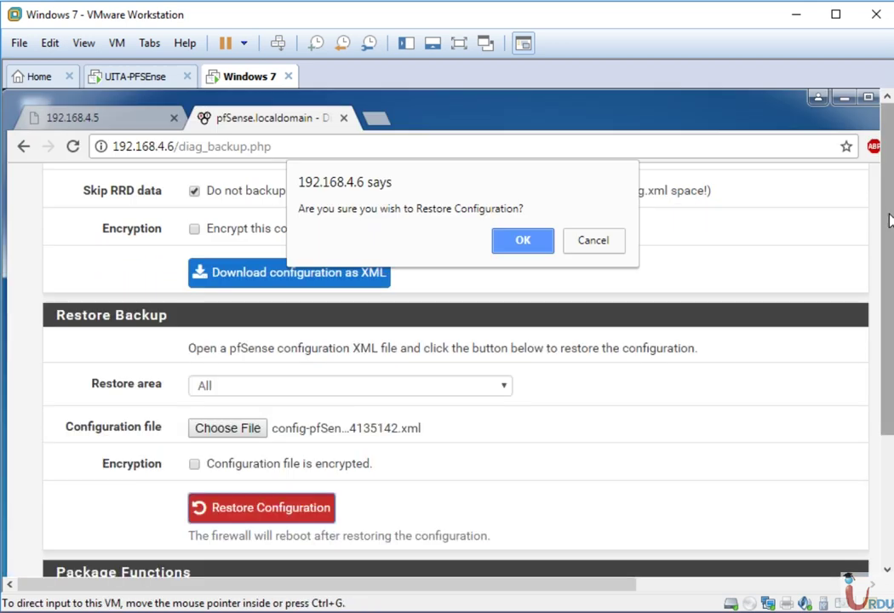
left_click(515, 242)
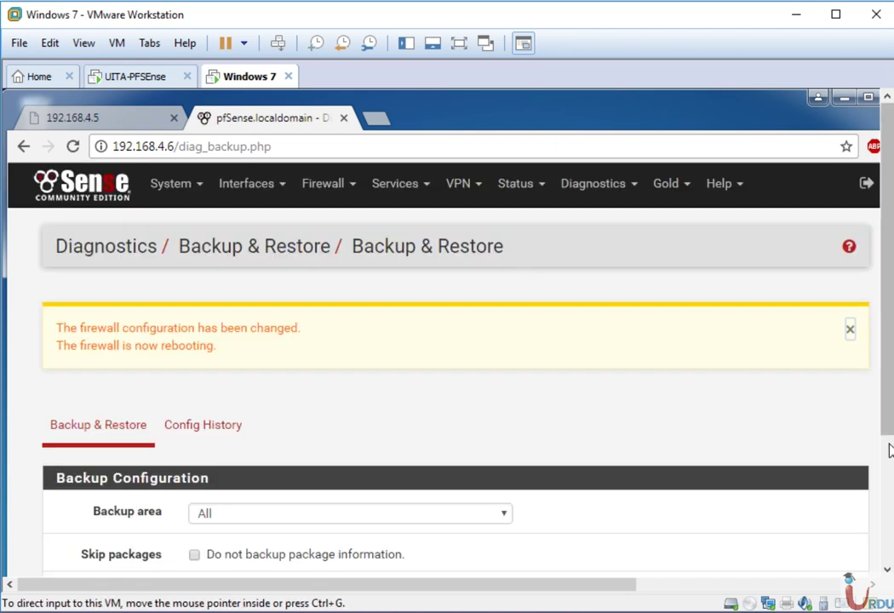
left_click(889, 448)
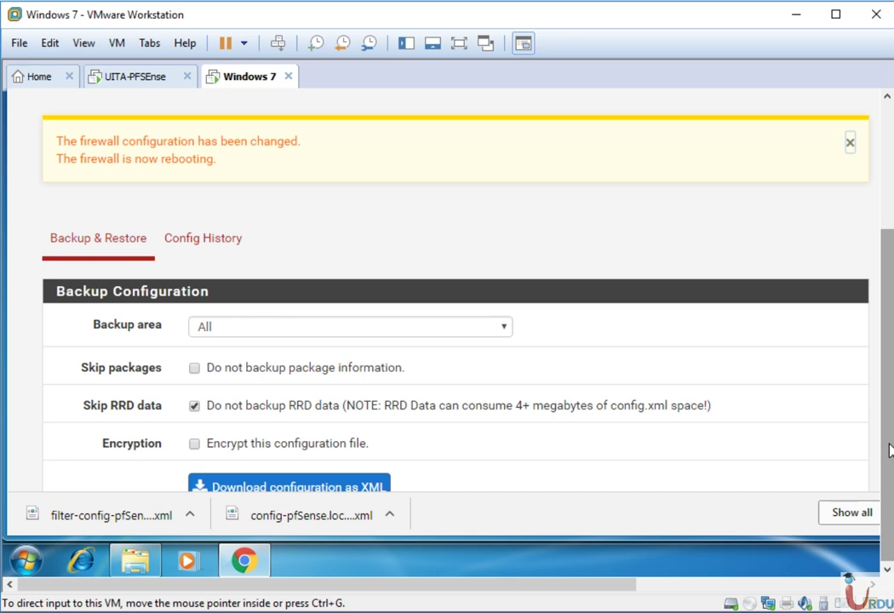
left_click_drag(889, 449, 889, 394)
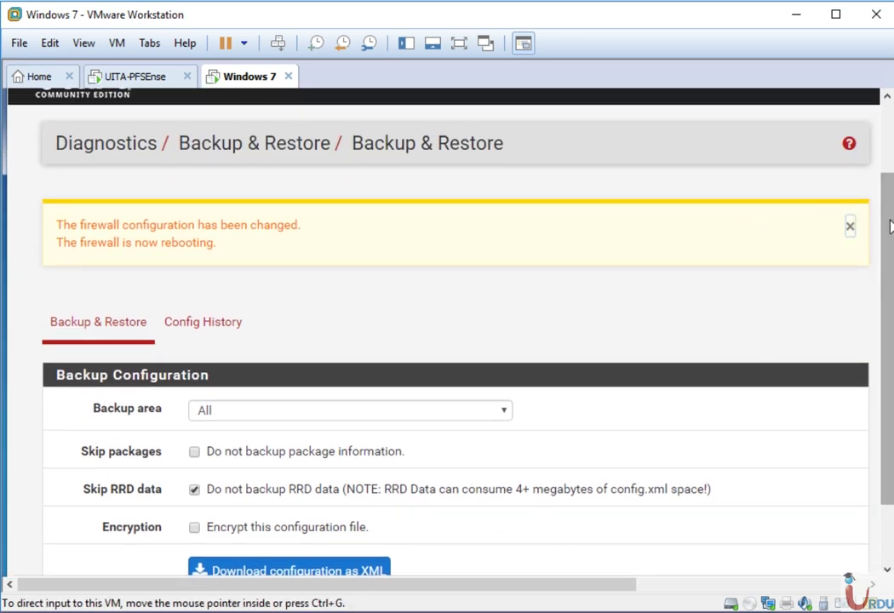
left_click_drag(889, 226, 889, 120)
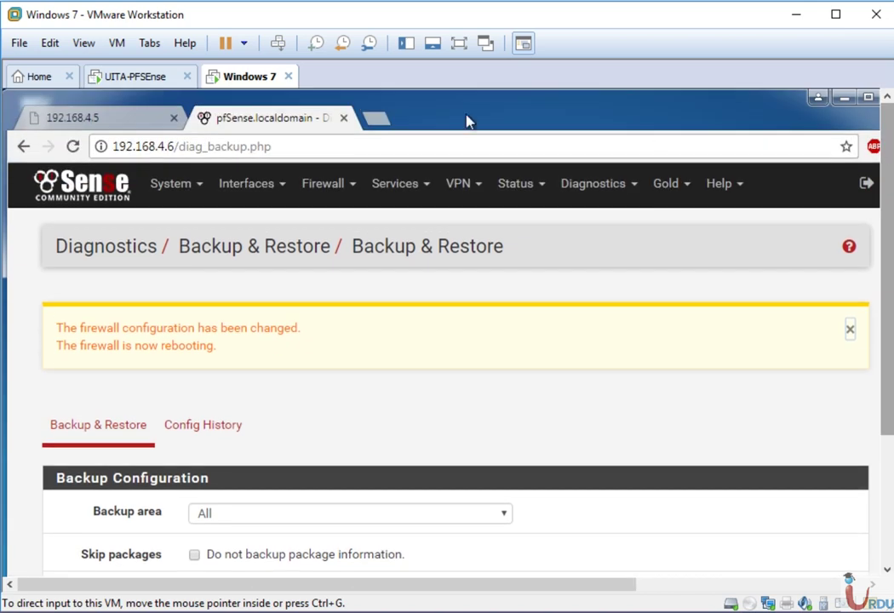
- Watch the firewall reboot in the enlarged UITA-PFSense console, then return to the Windows 7 VM
left_click(148, 79)
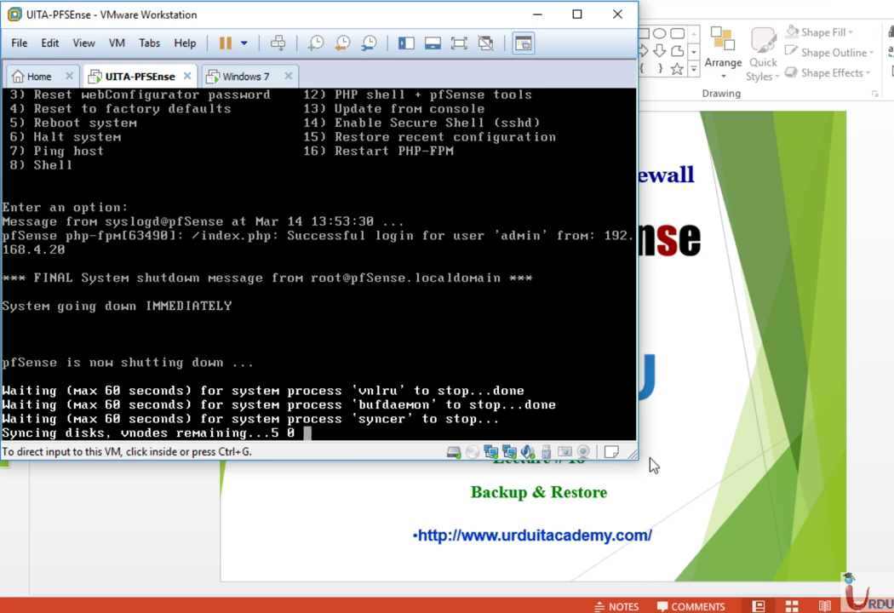
left_click_drag(641, 458, 886, 578)
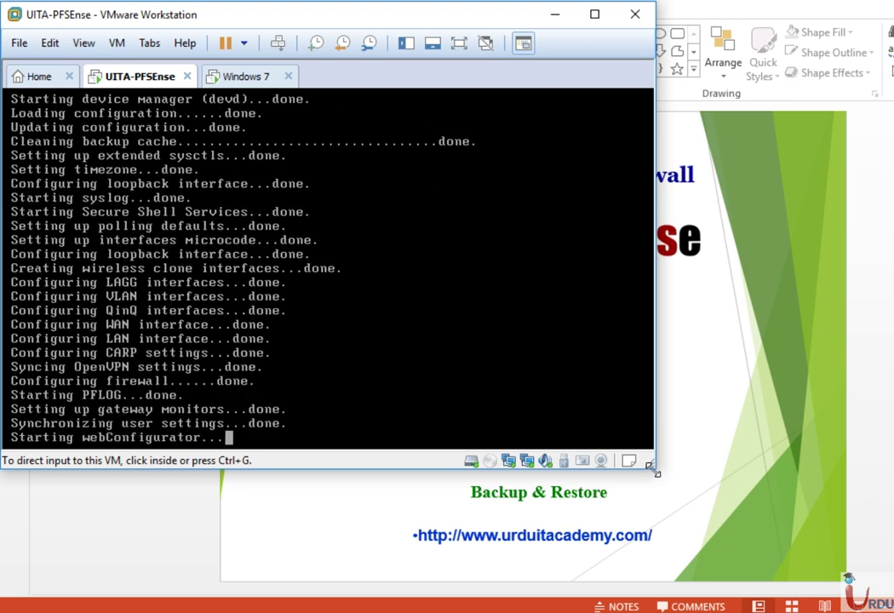
left_click_drag(653, 471, 801, 562)
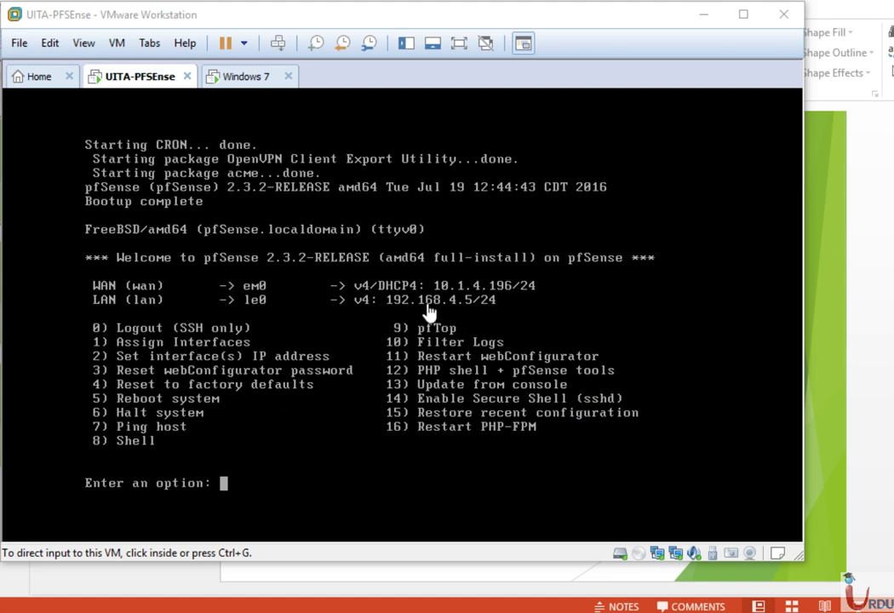
left_click(213, 77)
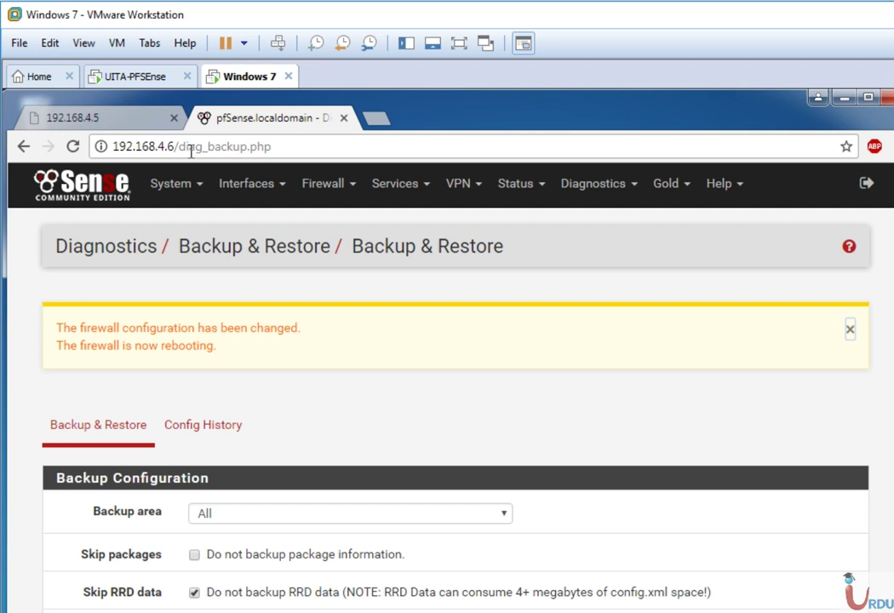
- Reload the 192.168.4.5 tab and reset the other tab to the bare 192.168.4.6 address
left_click(135, 124)
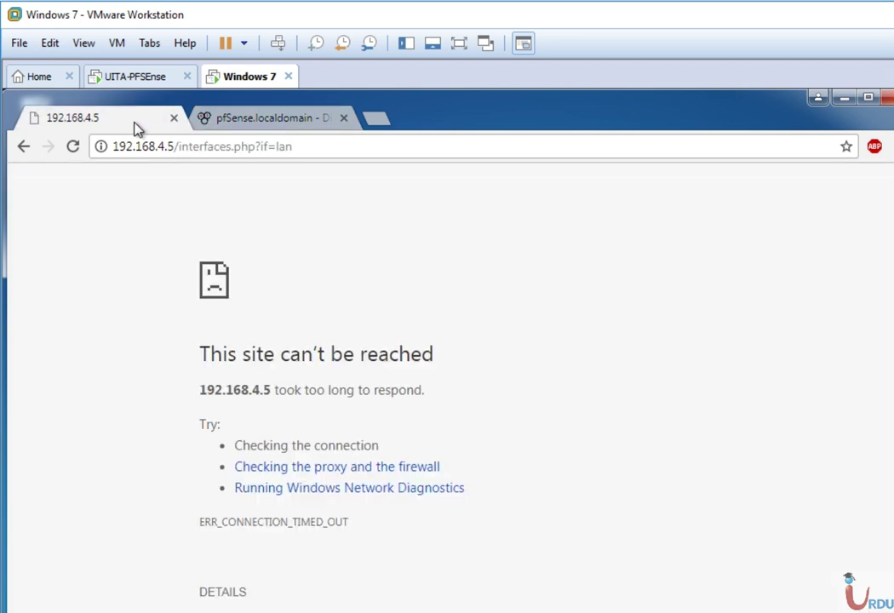
left_click(80, 150)
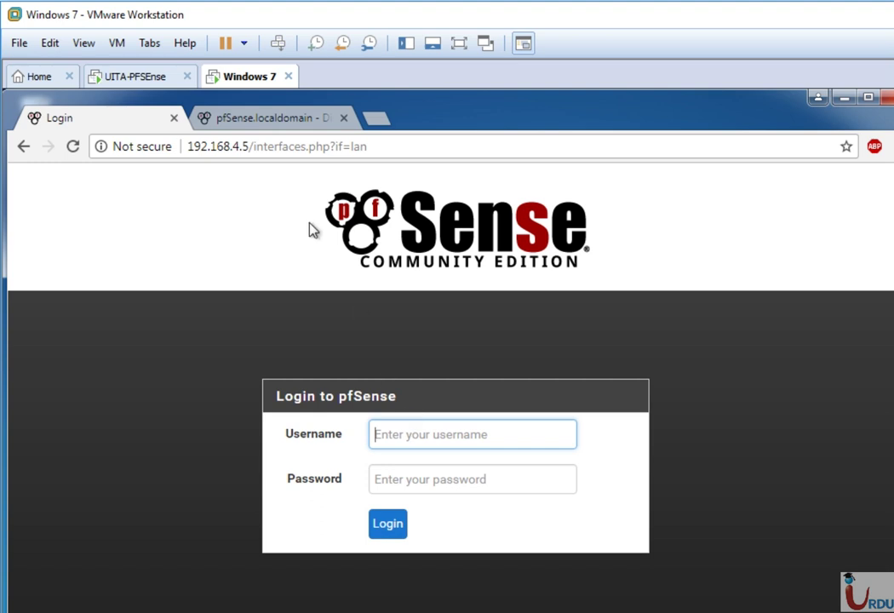
left_click(267, 116)
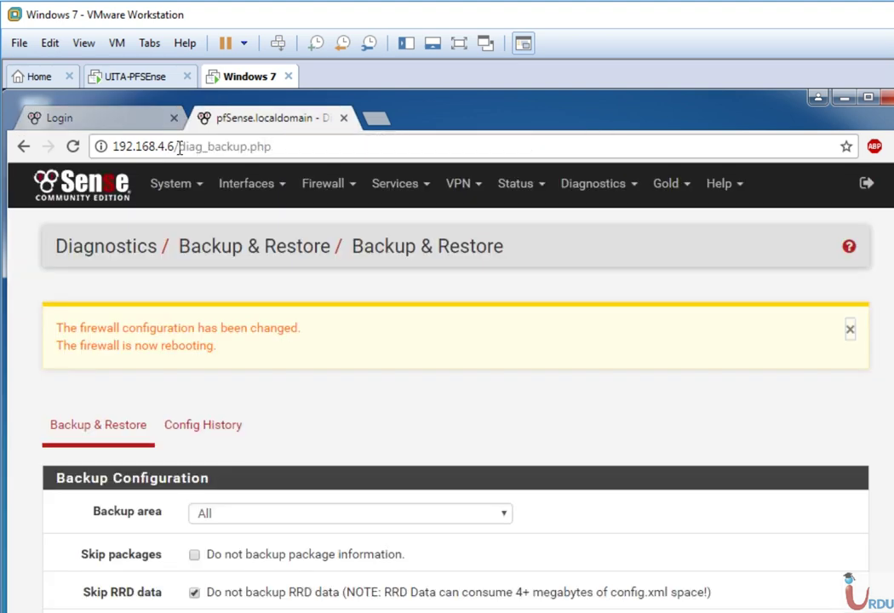
left_click_drag(178, 146, 447, 234)
key("BackSpace")
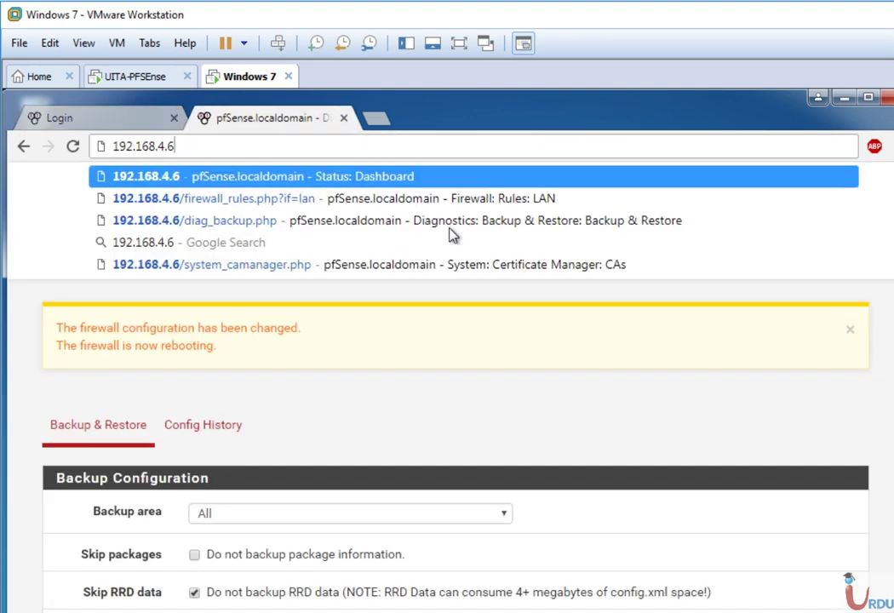
key("Return")
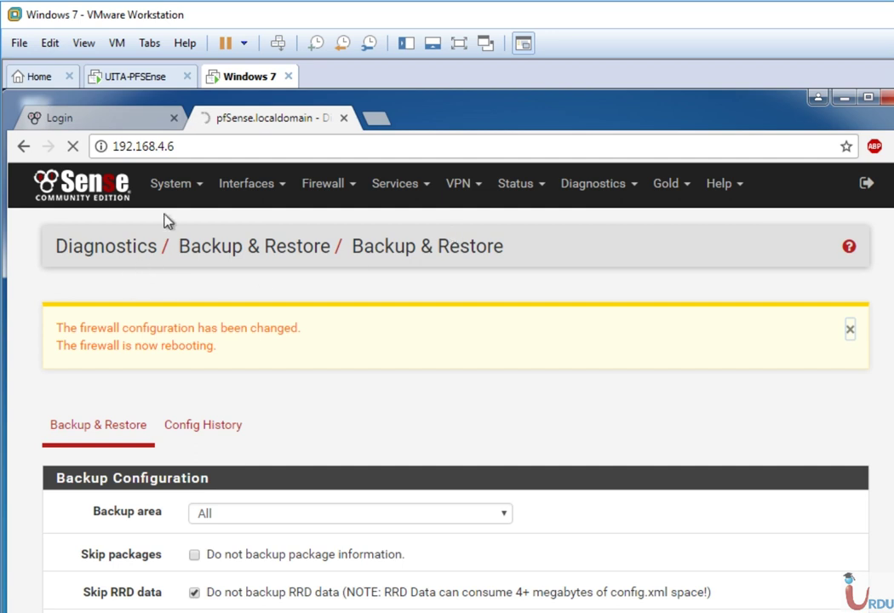
- Log in at 192.168.4.5 as admin with the account password
left_click(144, 119)
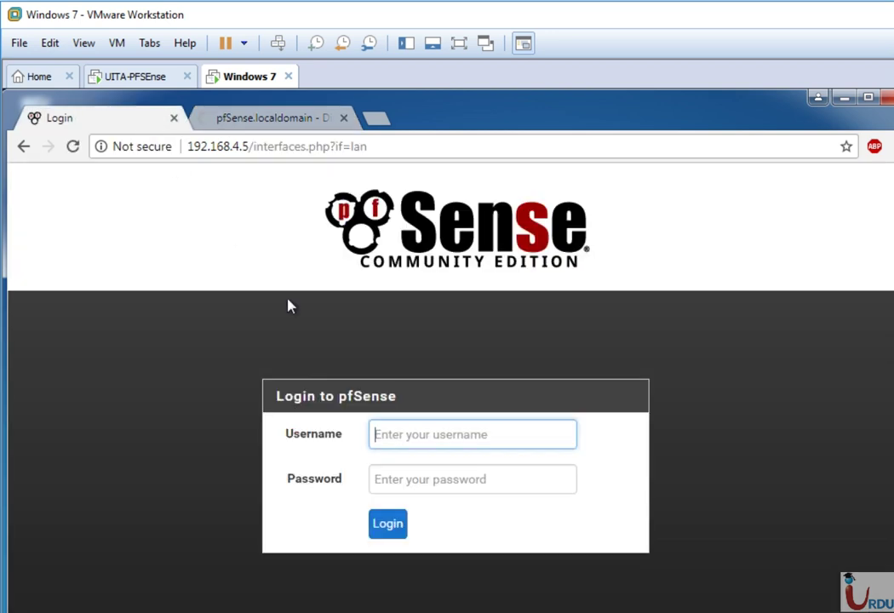
type("admin")
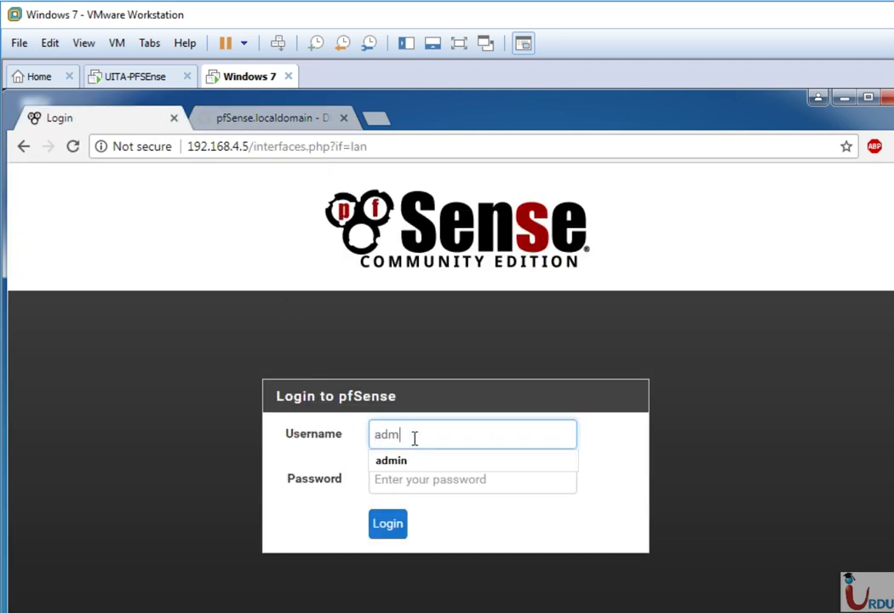
key("Tab")
type("pfsense")
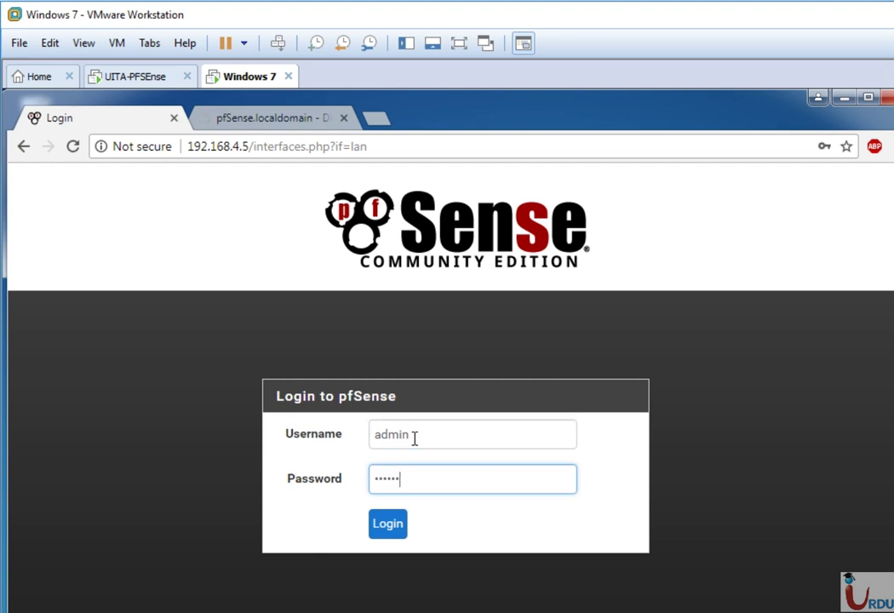
key("Return")
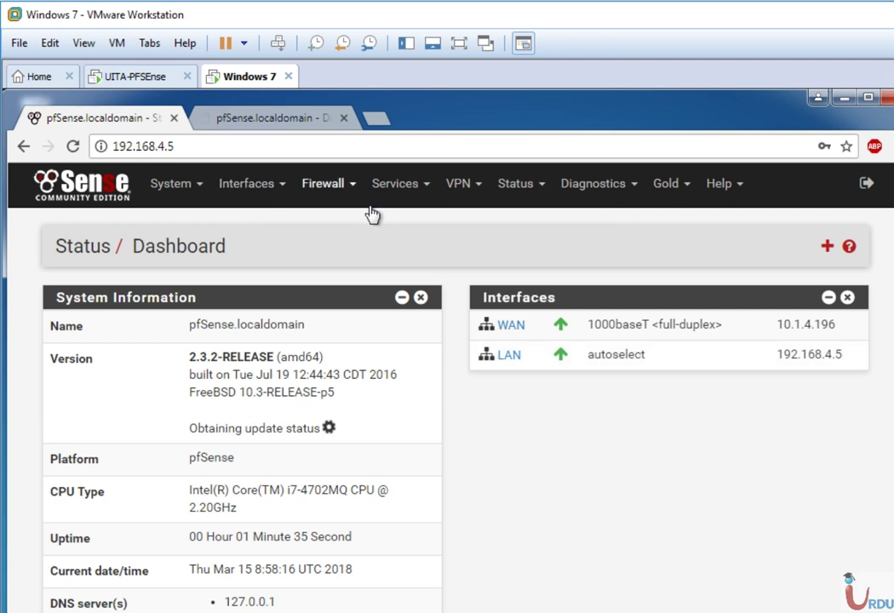
- Review the restored LAN firewall rules, then the OpenVPN server on UDP 1194
left_click(341, 192)
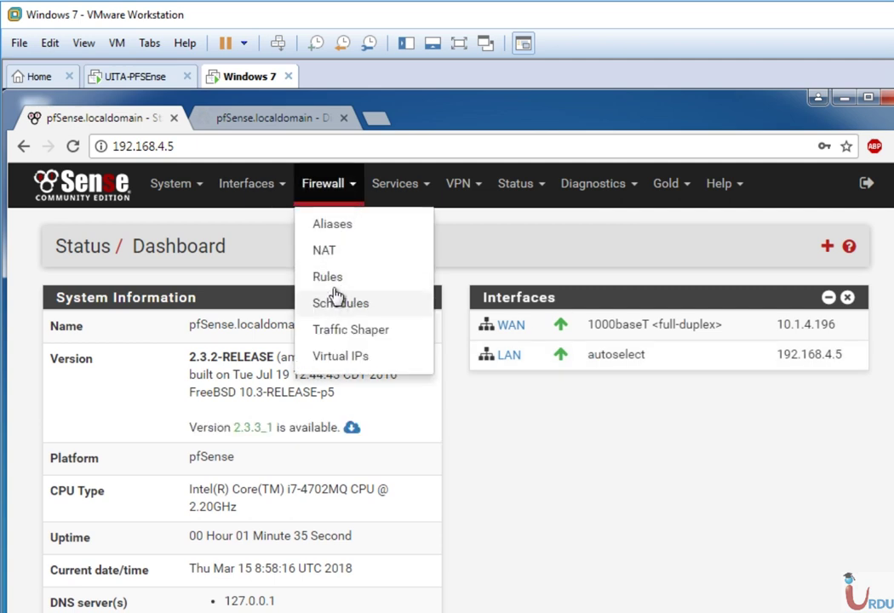
left_click(334, 286)
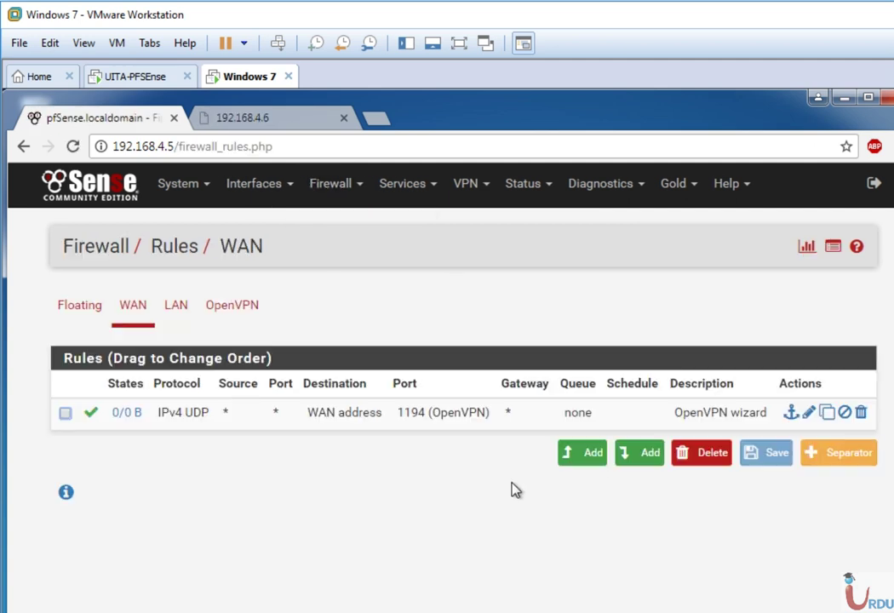
left_click(179, 305)
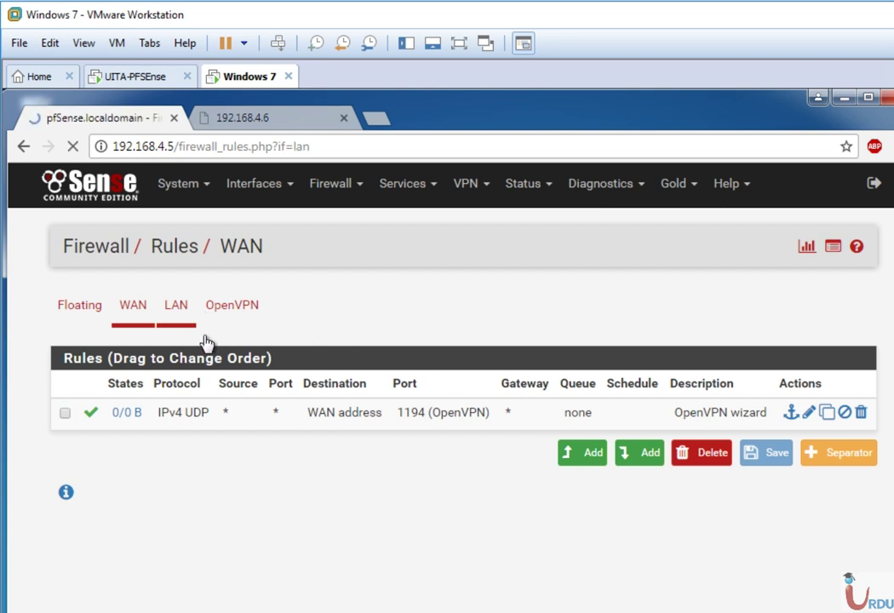
scroll(370, 357, "down", 1)
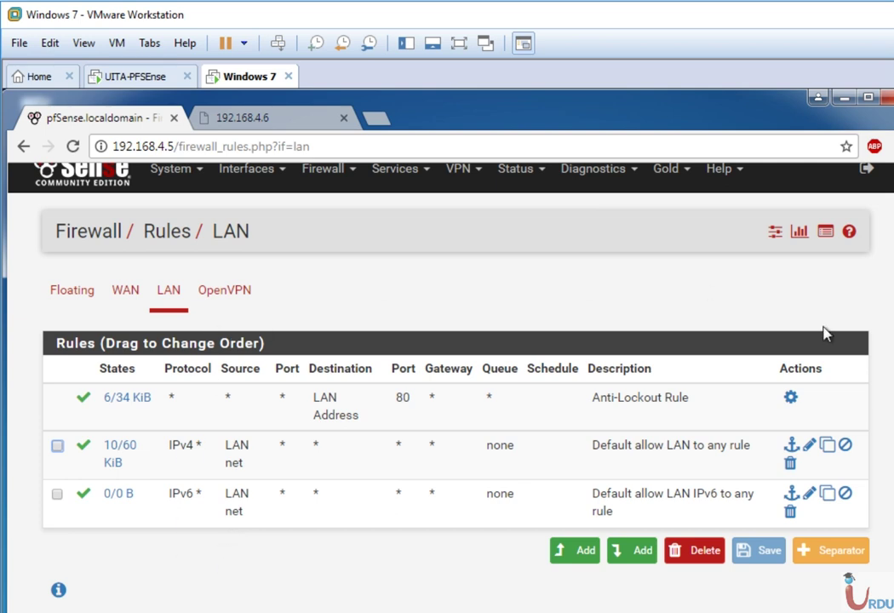
scroll(447, 383, "up", 1)
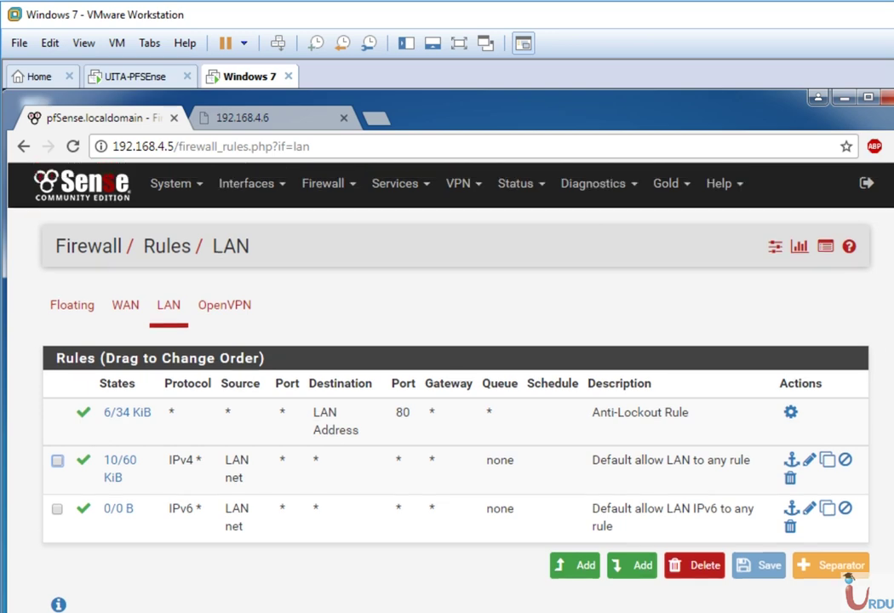
left_click(461, 183)
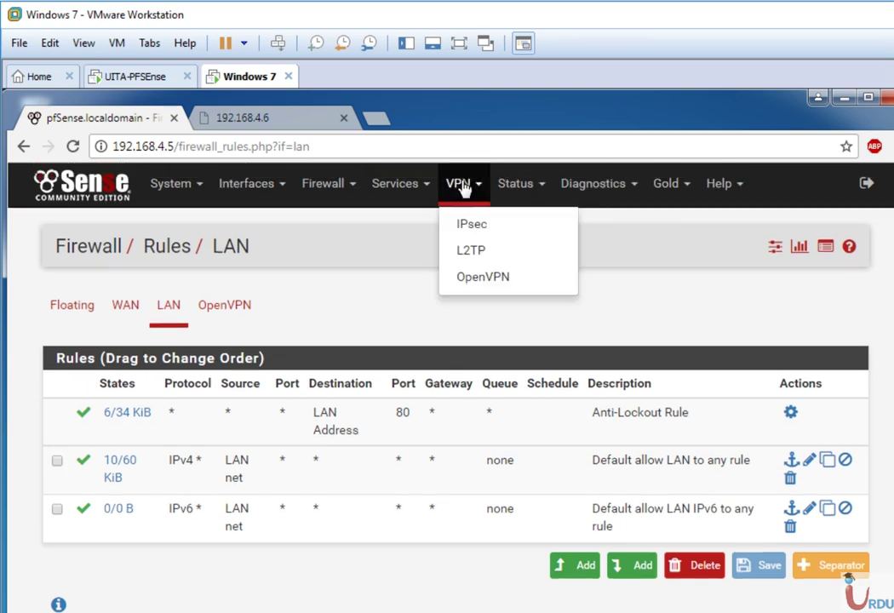
left_click(467, 280)
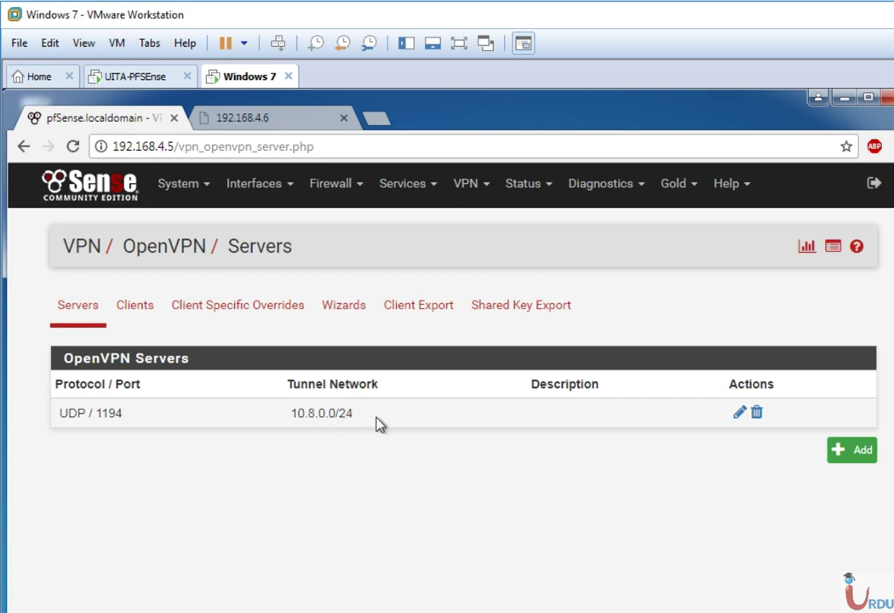
- Confirm UITA-CA is listed under System > Cert. Manager CAs, then return to the dashboard
left_click(191, 196)
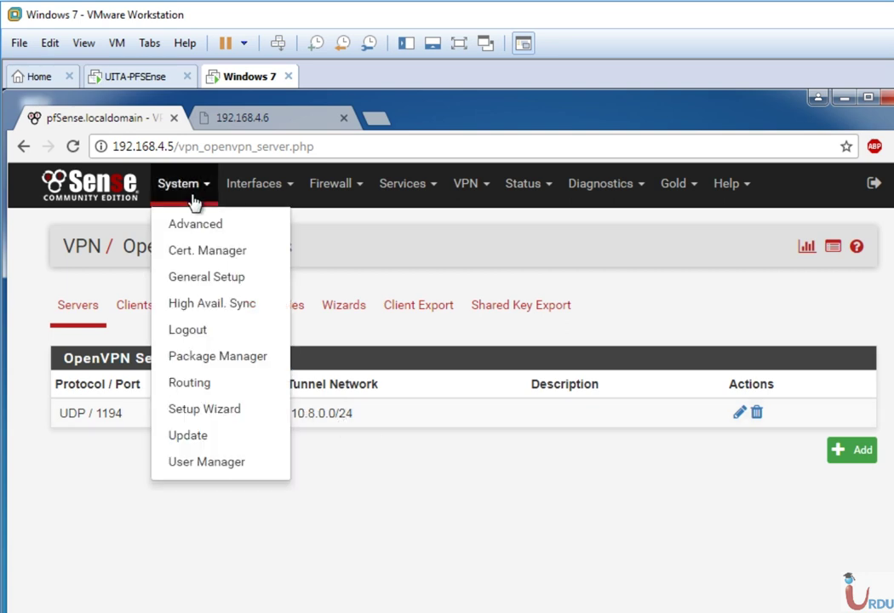
left_click(192, 249)
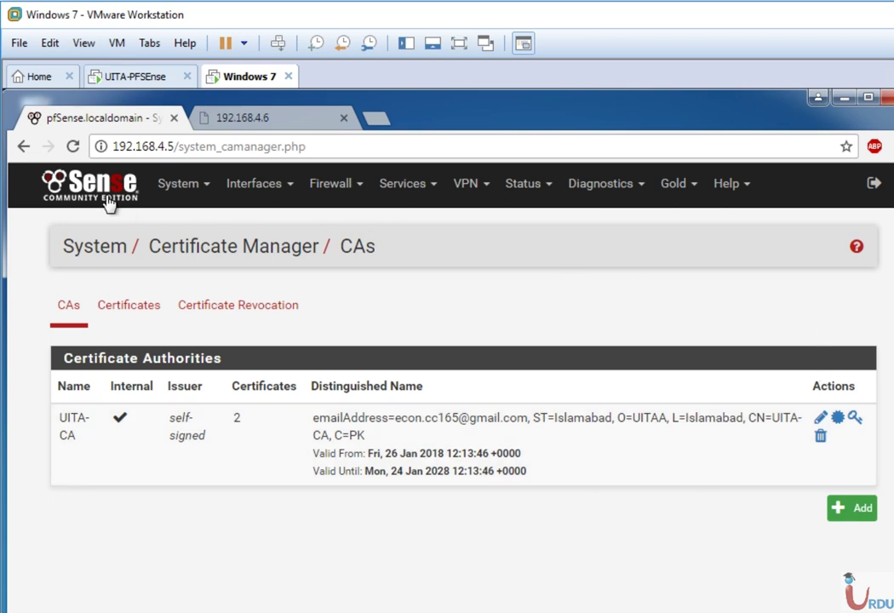
left_click(53, 196)
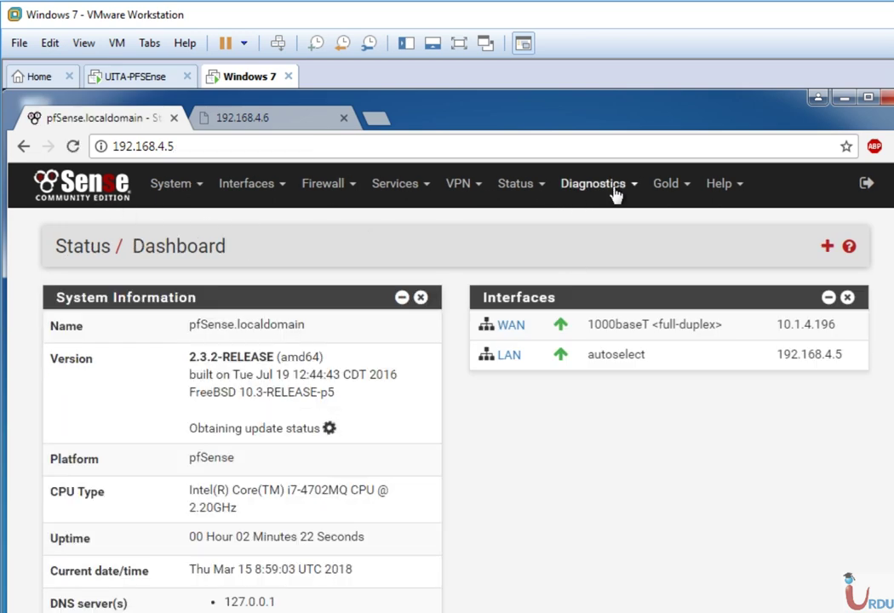
- Look through the Diagnostics menu and close it without choosing a page
left_click(613, 187)
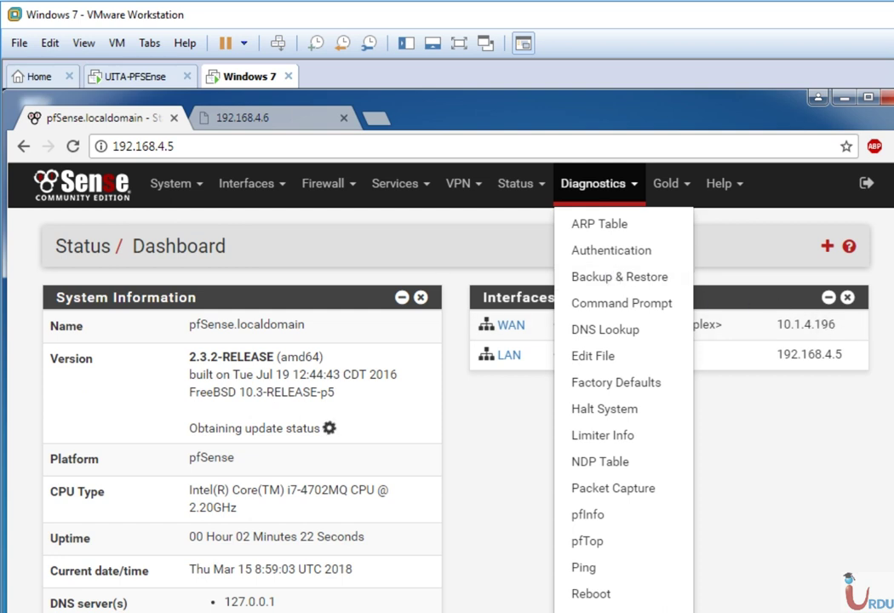
scroll(374, 375, "down", 3)
scroll(375, 375, "up", 3)
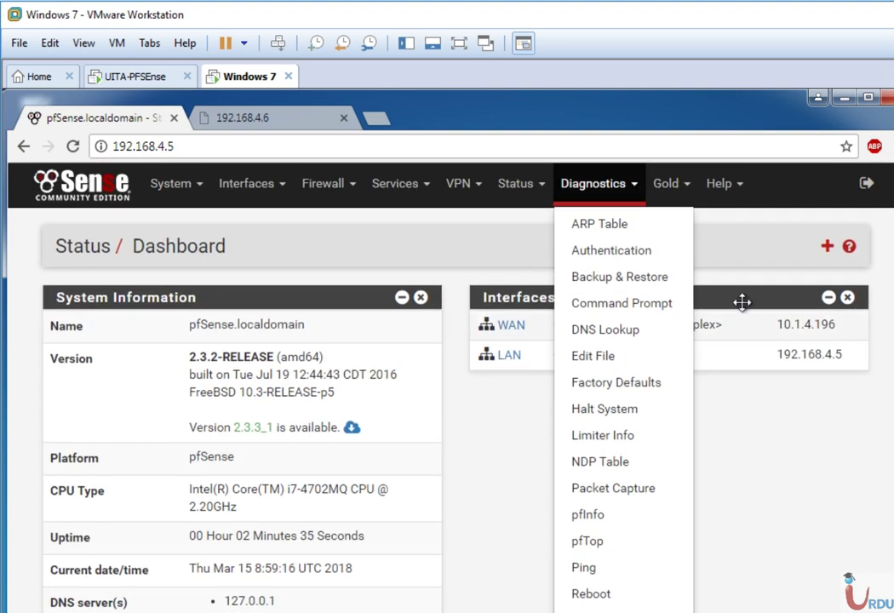
left_click(549, 435)
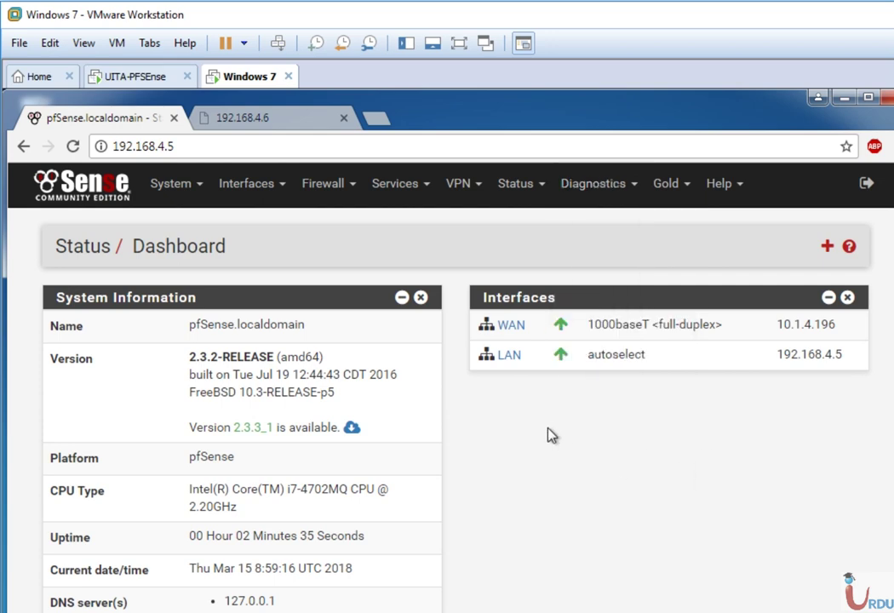